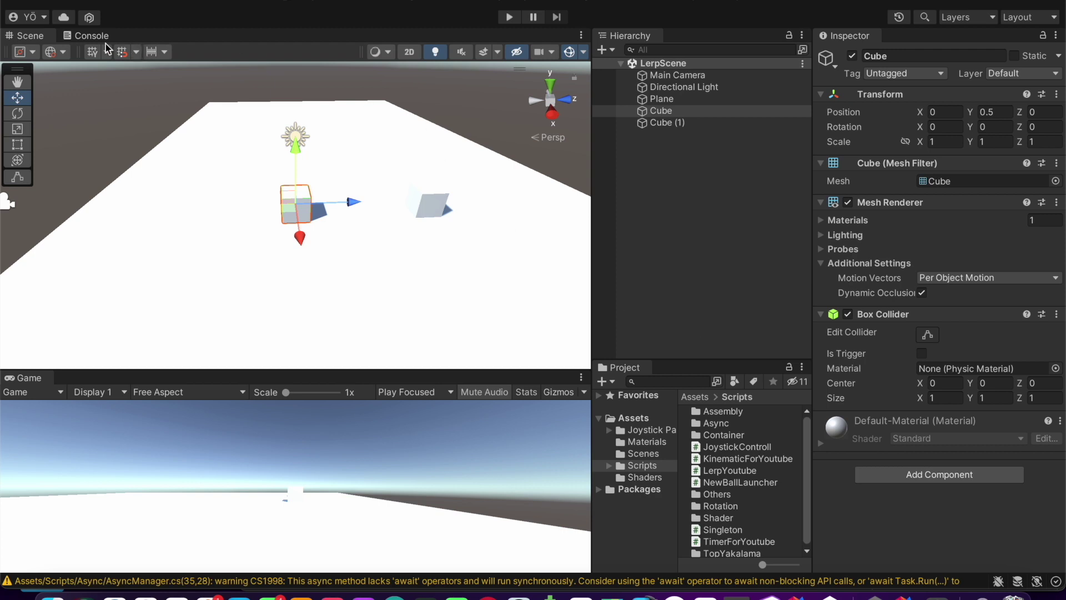
Clear the warnings from the Console and go back to the Scene view.
click(91, 35)
click(12, 50)
click(30, 36)
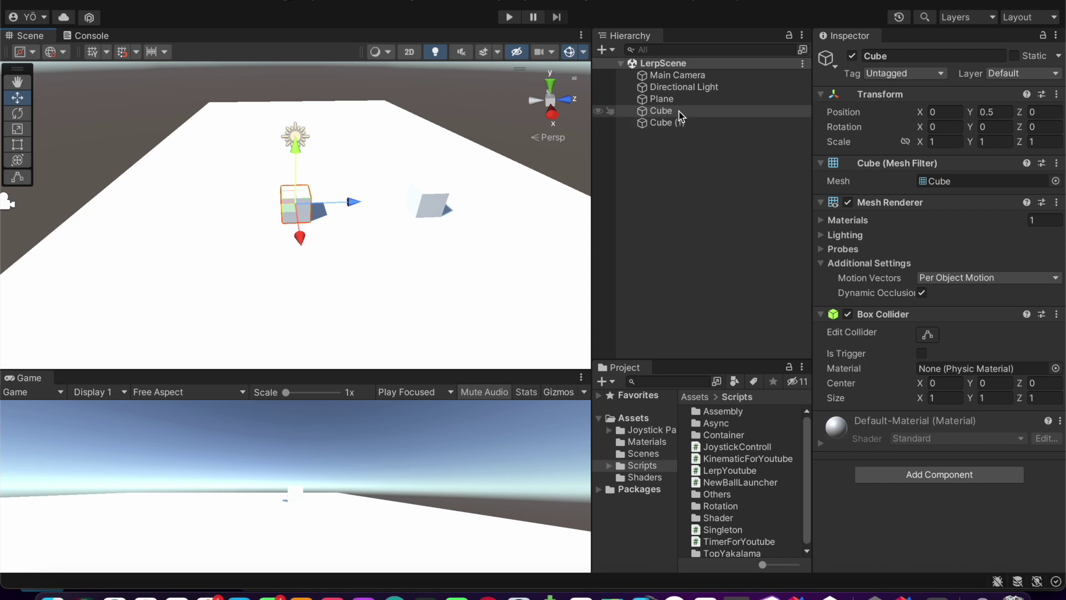
Add the LerpYoutube script to the Cube by searching 'lerpy', then open it for editing.
click(961, 477)
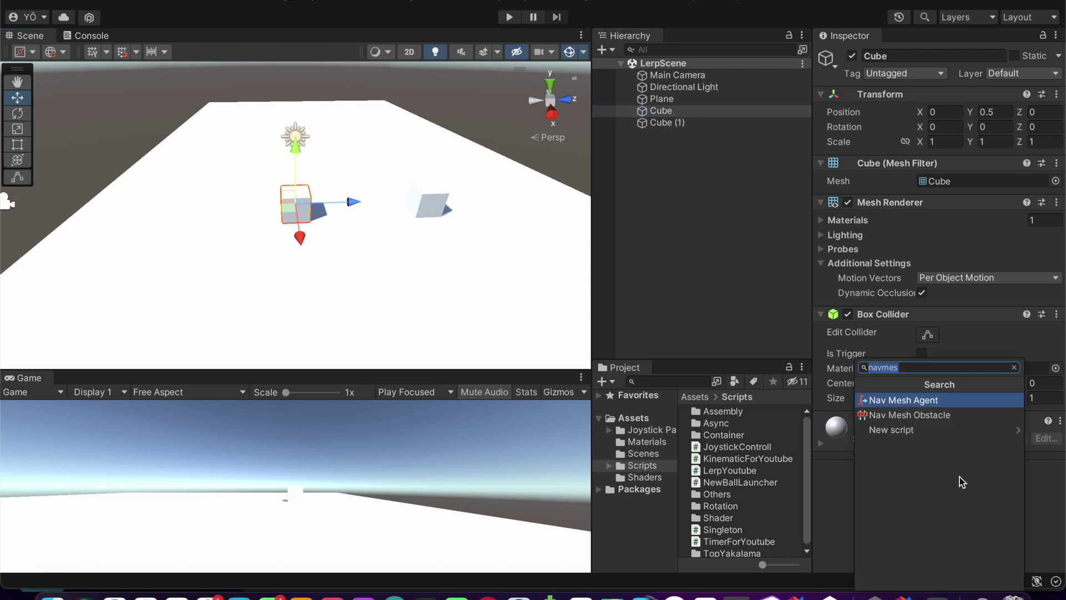
text(lerpy)
key(Return)
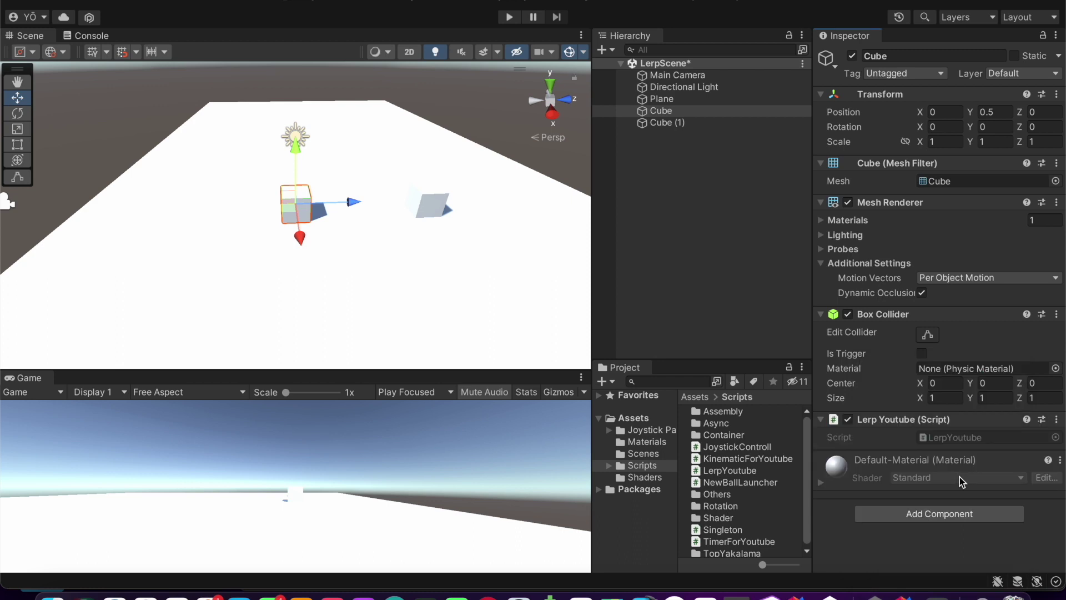
click(975, 438)
double_click(975, 438)
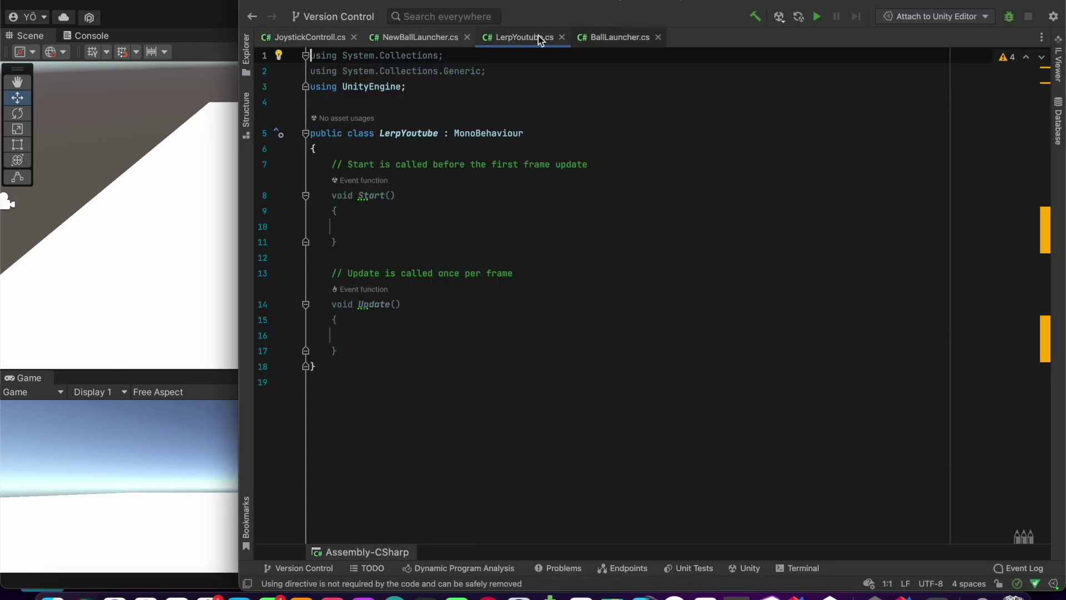
Close the JoystickControll.cs, NewBallLauncher.cs and BallLauncher.cs tabs, leaving only LerpYoutube.cs.
click(354, 38)
click(355, 37)
click(436, 37)
Delete the template comments above Start and Update, leaving empty line 7 ready.
drag(327, 165, 623, 166)
key(BackSpace)
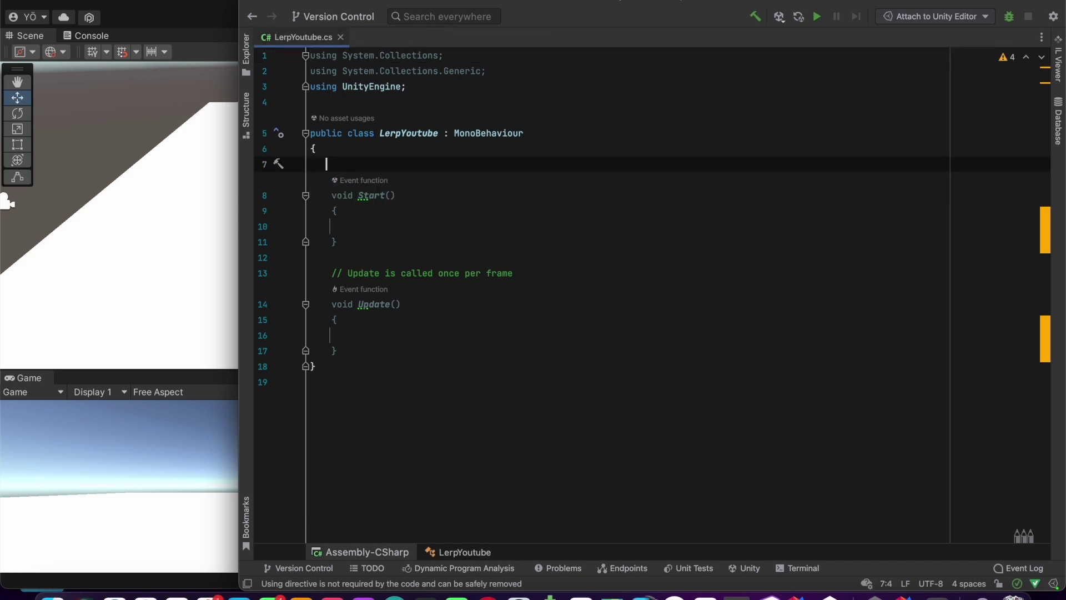
drag(329, 273, 574, 279)
key(BackSpace)
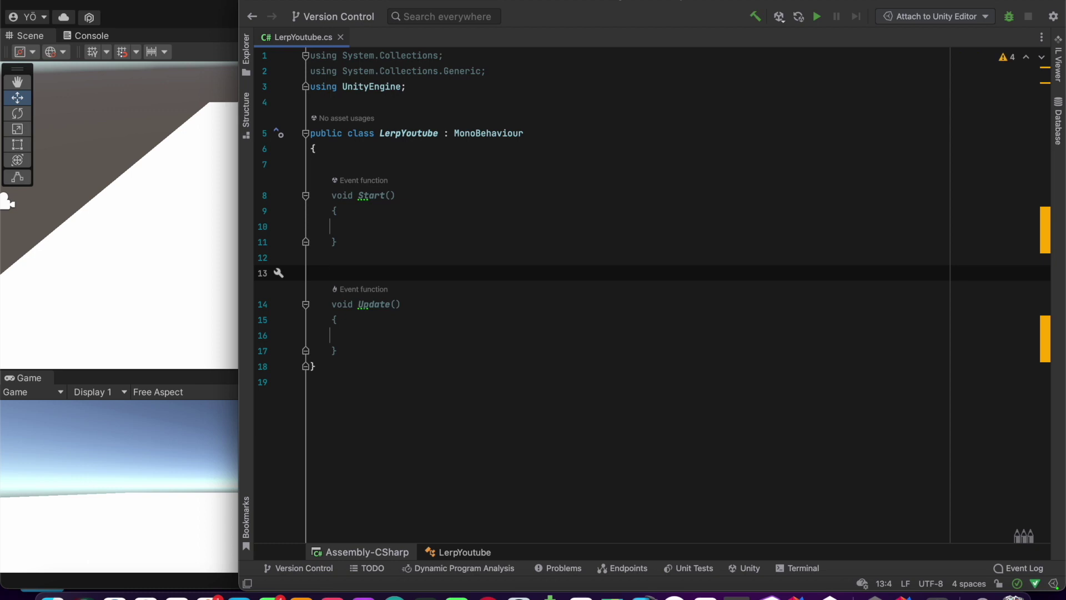
click(413, 172)
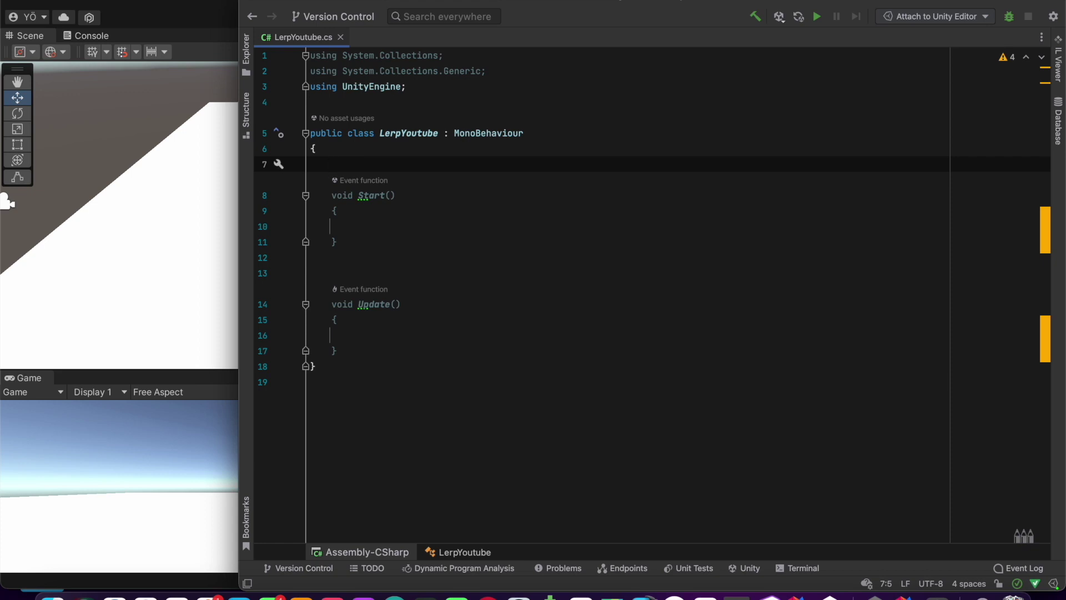
Declare a 'public Transform target;' field in the LerpYoutube class.
text(public Trans)
key(Return)
text(ta)
key(BackSpace)
key(BackSpace)
text(target;)
click(398, 221)
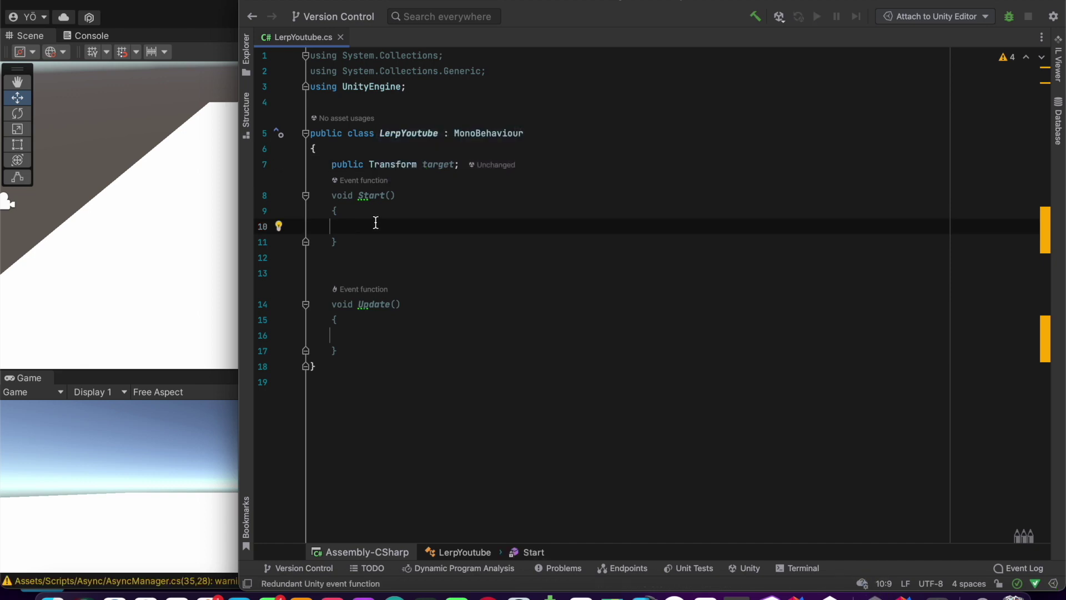
Add an if (Input.GetKeyDown(KeyCode.Space)) block in Update and start typing transform.position inside it.
click(371, 344)
text(if)
key(Tab)
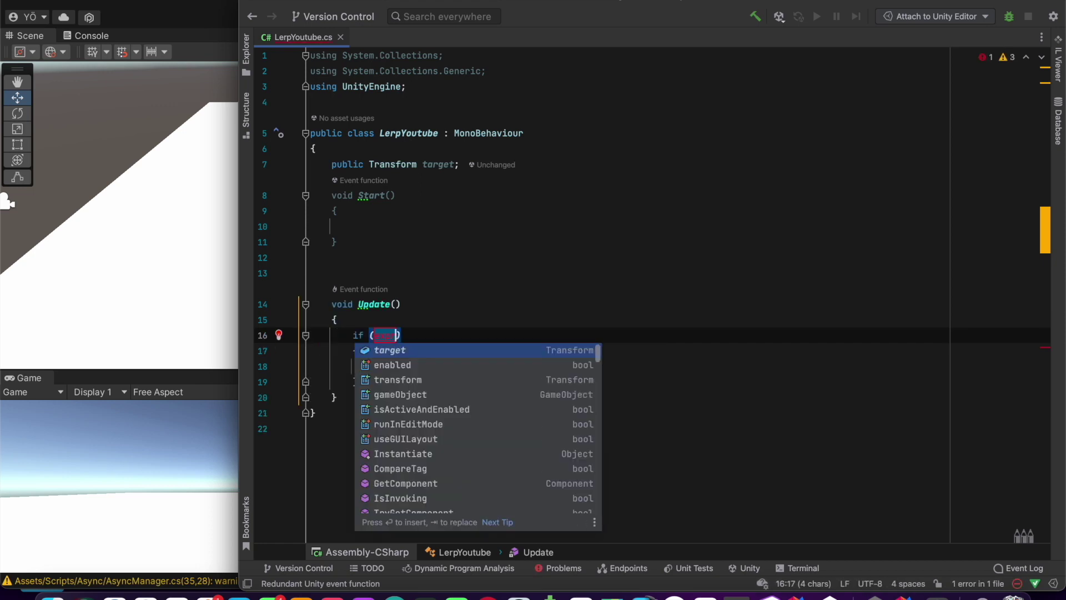
text(In)
text(put.getKey)
key(BackSpace)
key(BackSpace)
key(BackSpace)
key(BackSpace)
key(BackSpace)
key(BackSpace)
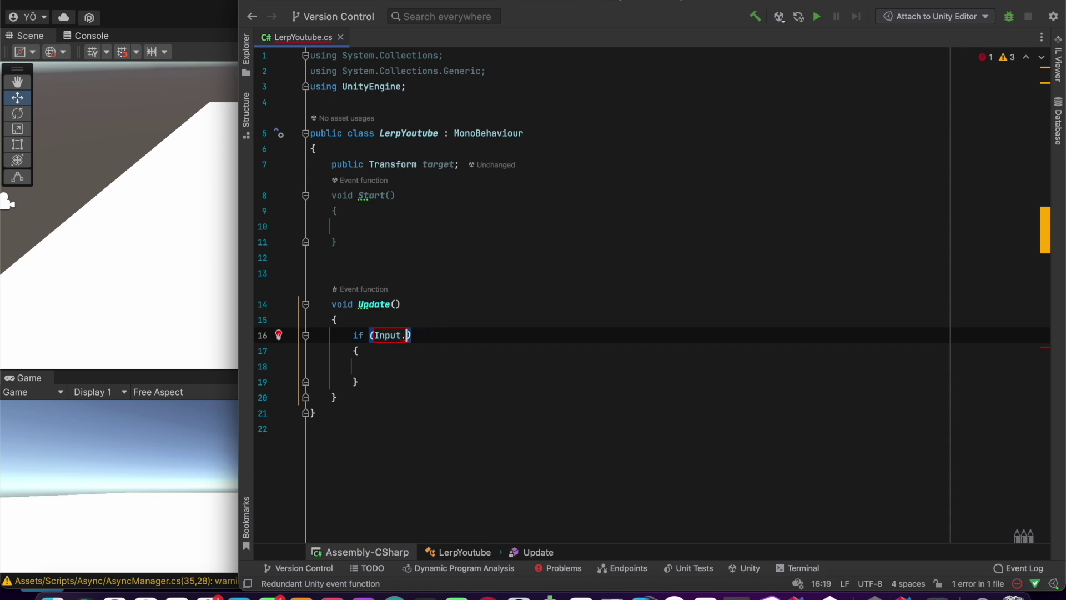
text(getkey)
key(Down)
key(Return)
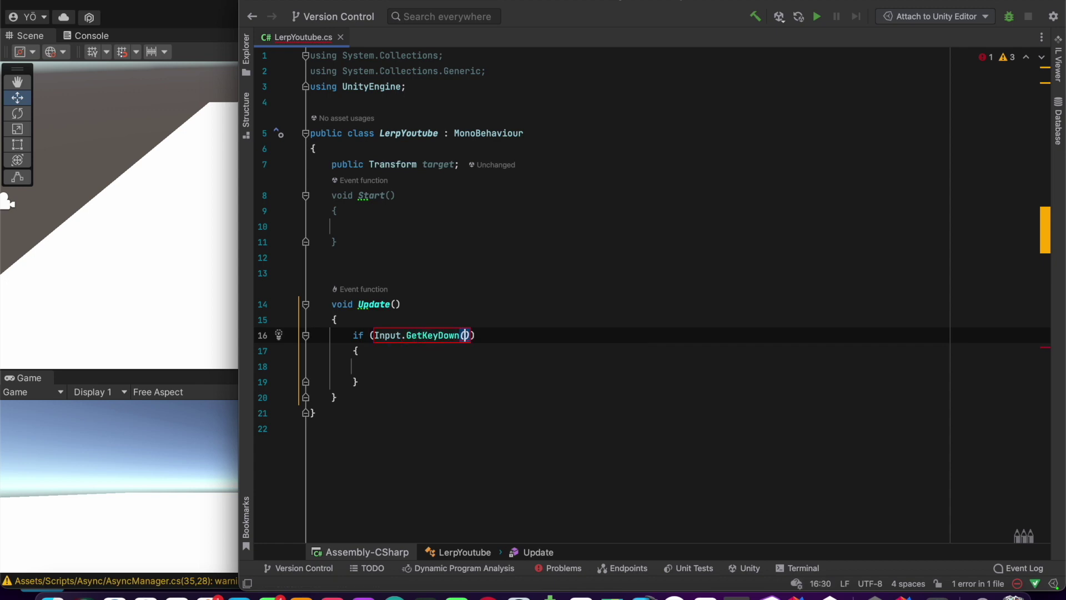
text(keyco.spa)
key(Return)
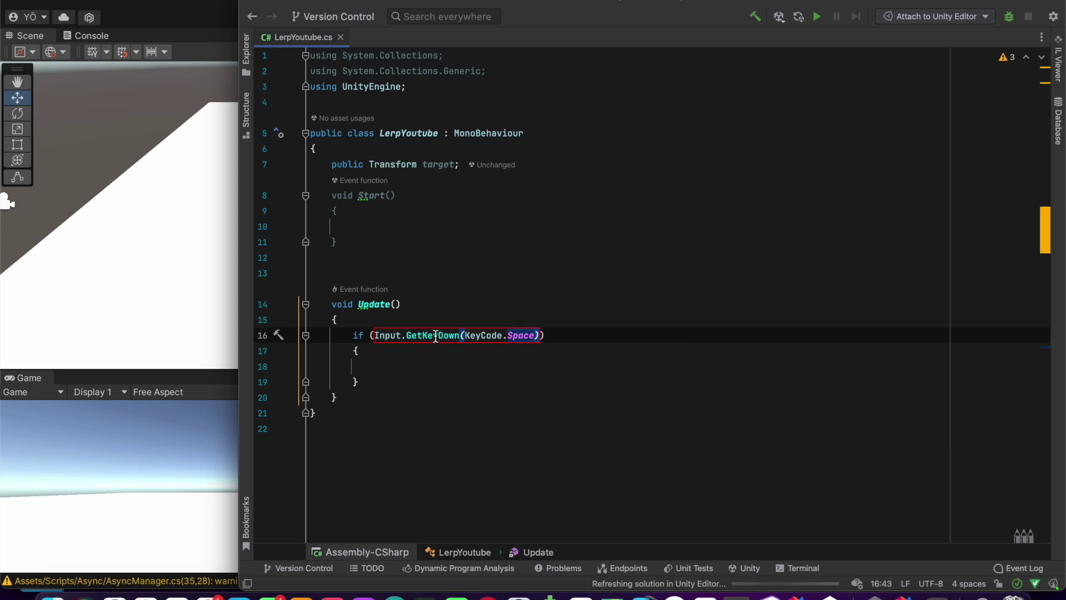
click(427, 364)
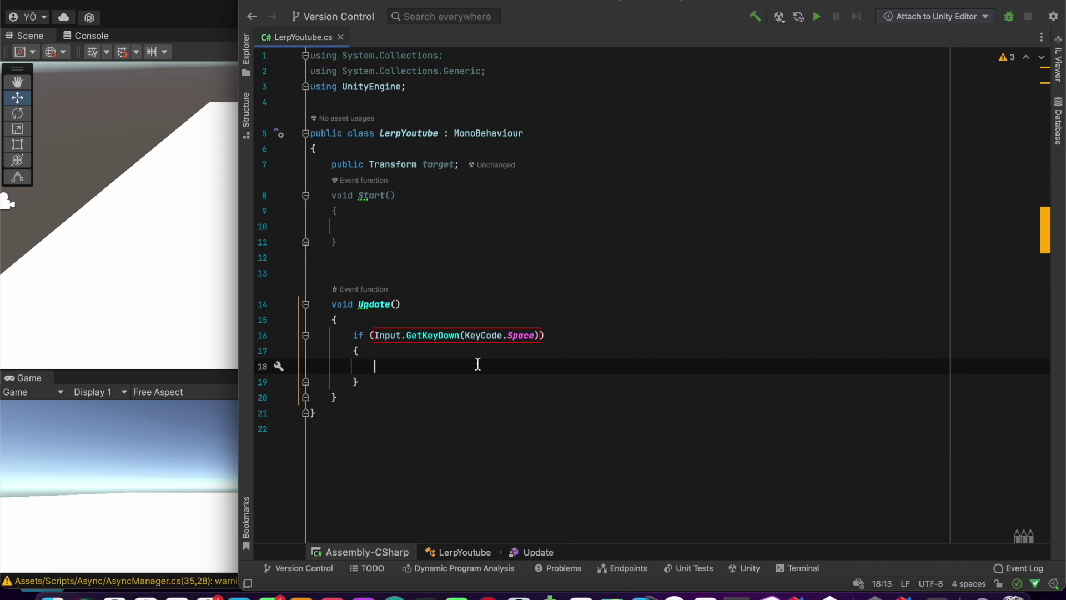
text(transform.)
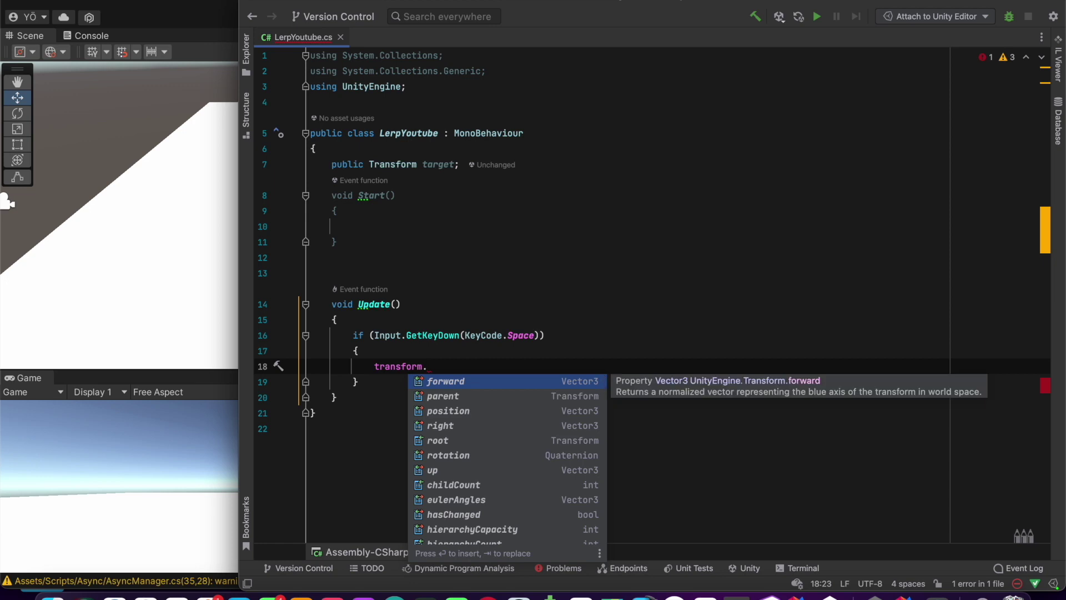
text(p)
text(o)
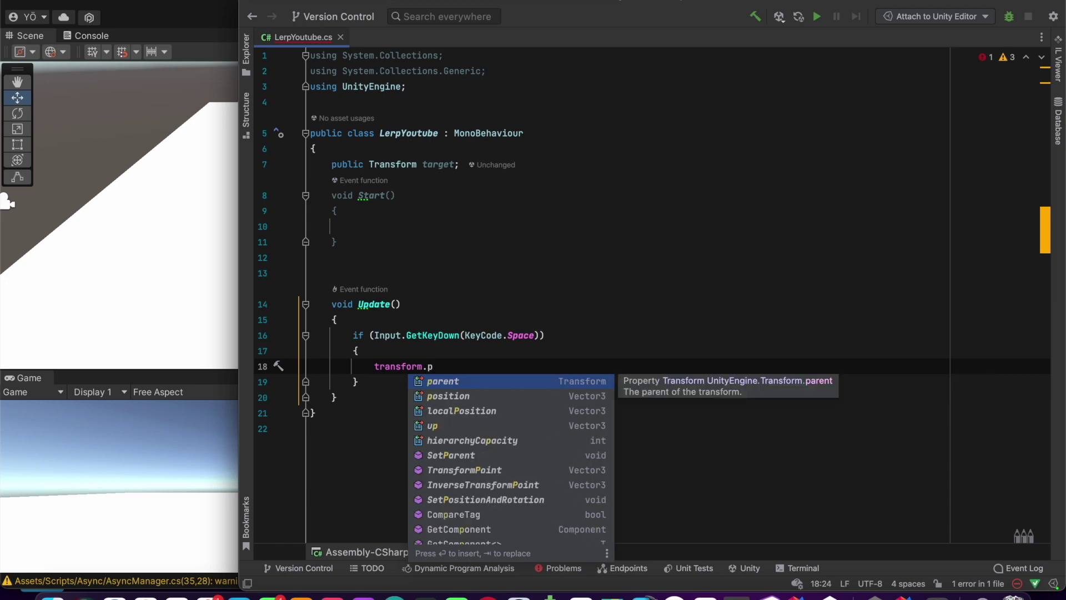
Assign transform.position to a Vector3.Lerp call inside the Space block.
key(Return)
text(= vec)
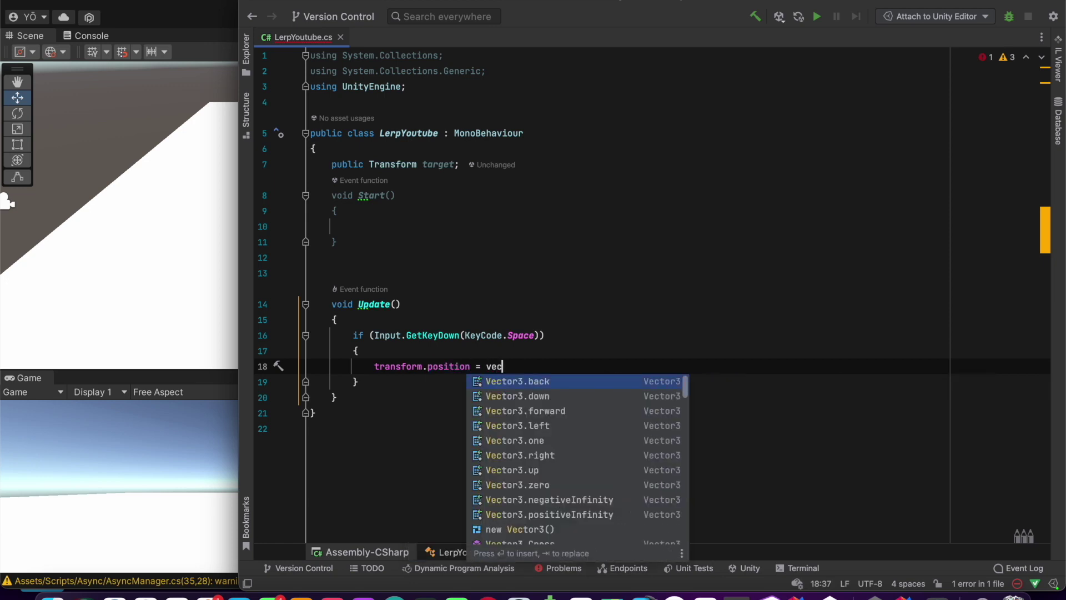
key(Down)
key(Down)
key(Down)
key(Down)
text(tor3)
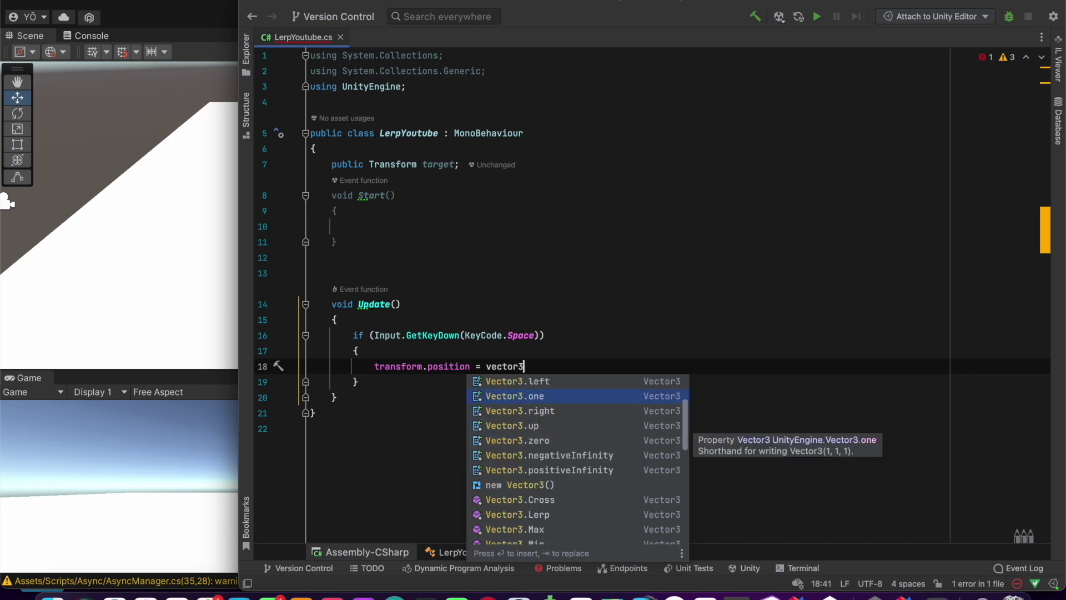
click(547, 514)
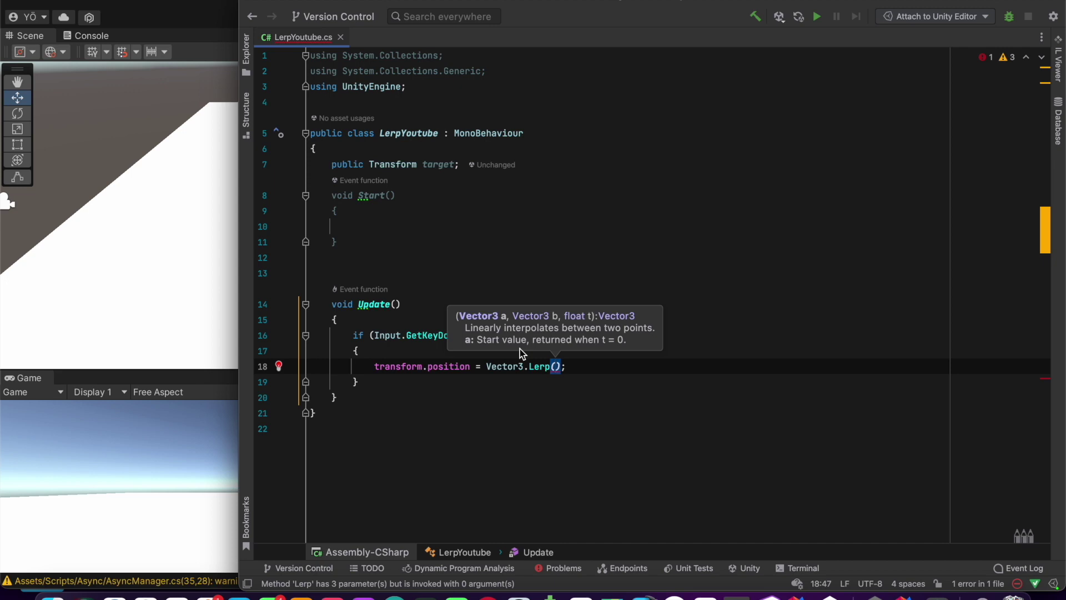
Pass transform.position and target.position as the first two Lerp arguments.
text(tr)
key(Return)
text(.)
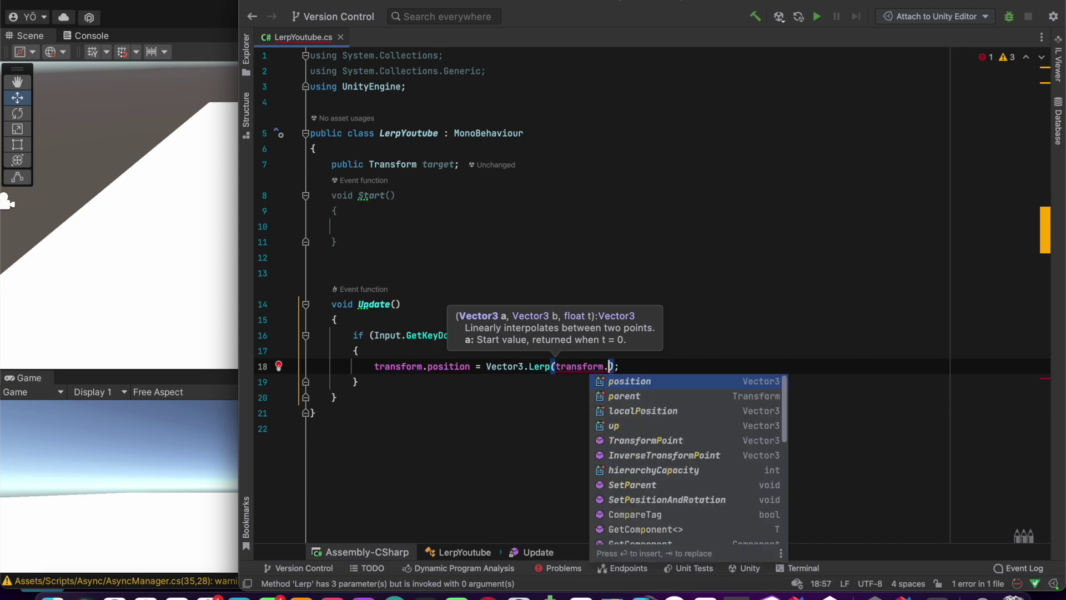
key(Down)
key(Return)
text(,)
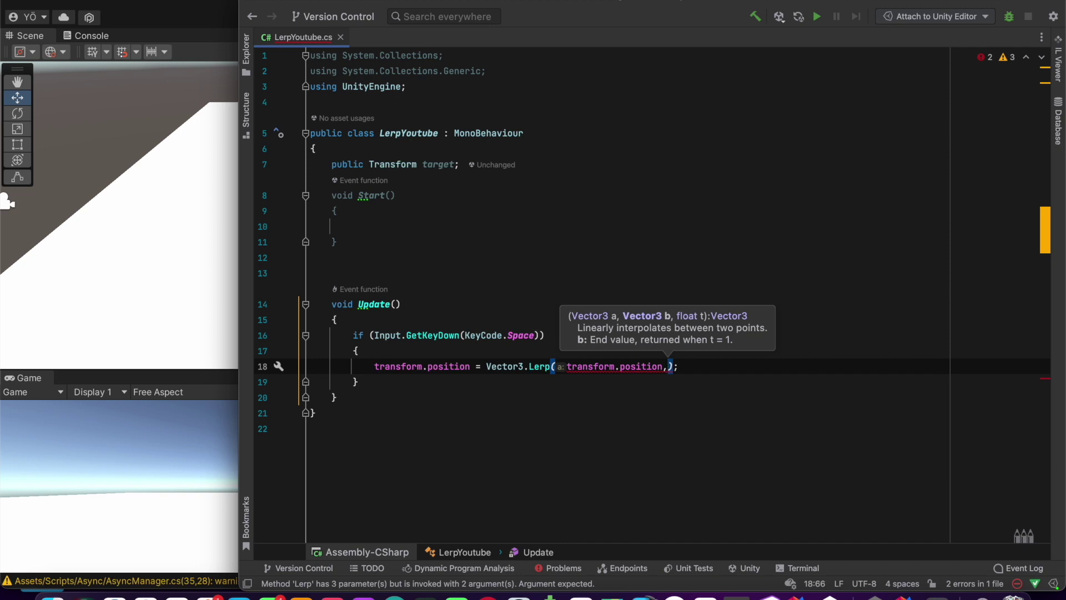
text(targ)
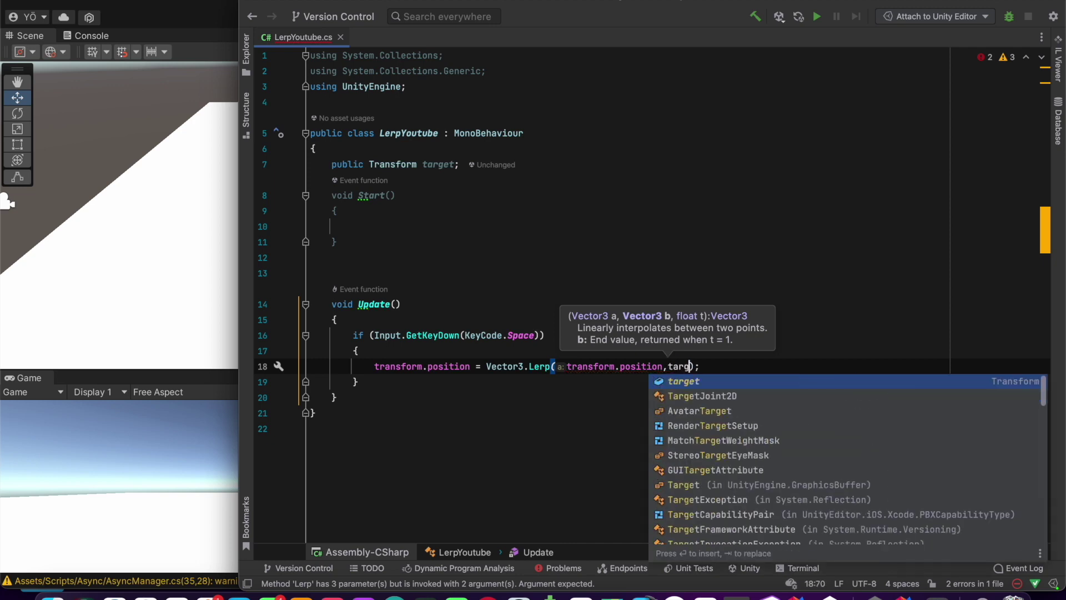
text(et.position,)
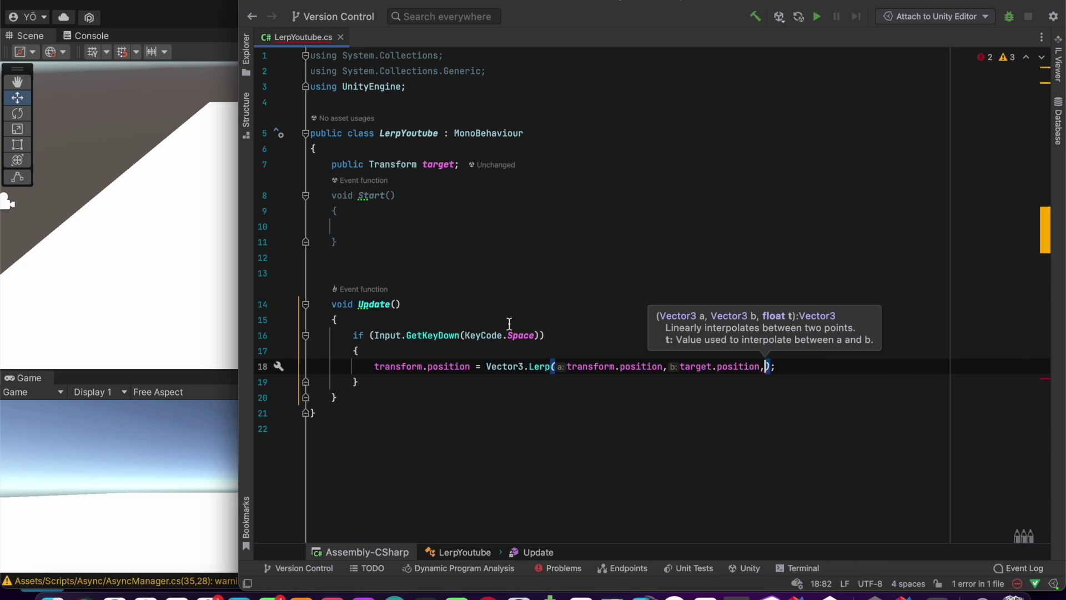
Begin a new public float field on the line below the target field.
click(466, 165)
key(Return)
text(pu)
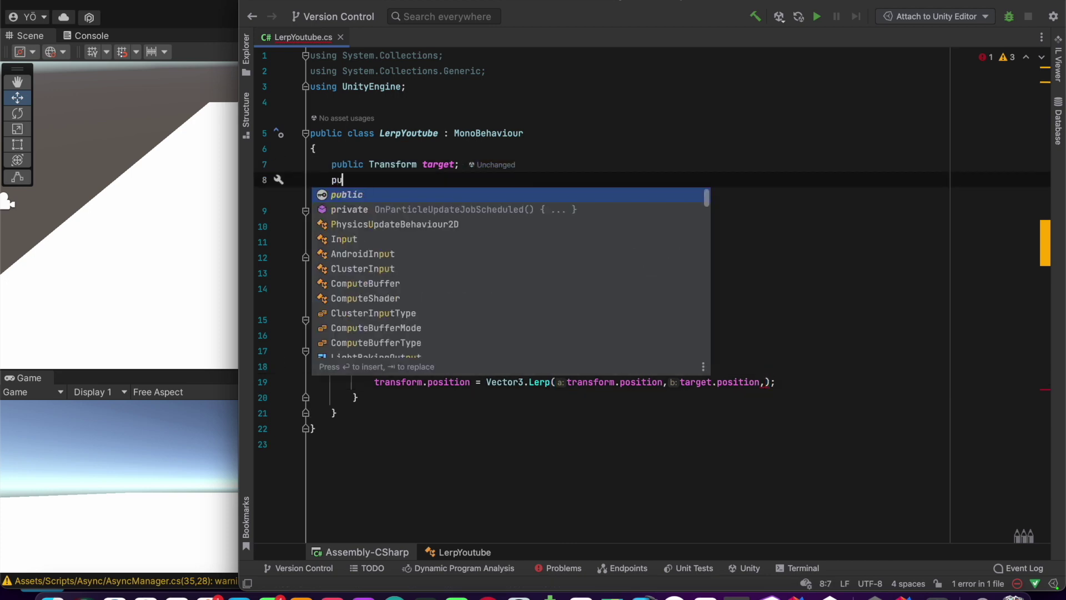
text(blic flo)
key(Return)
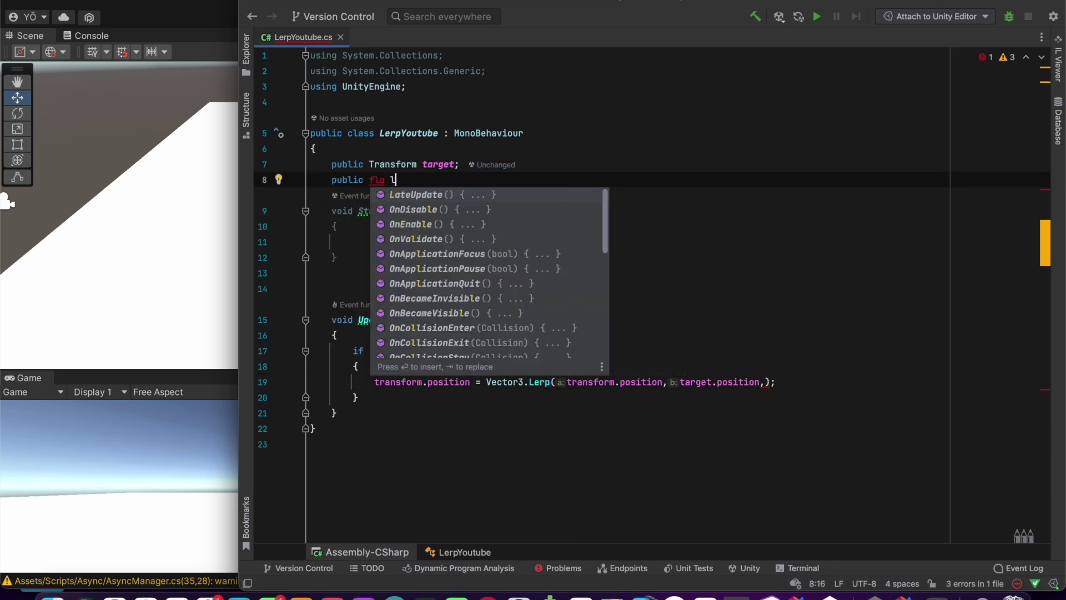
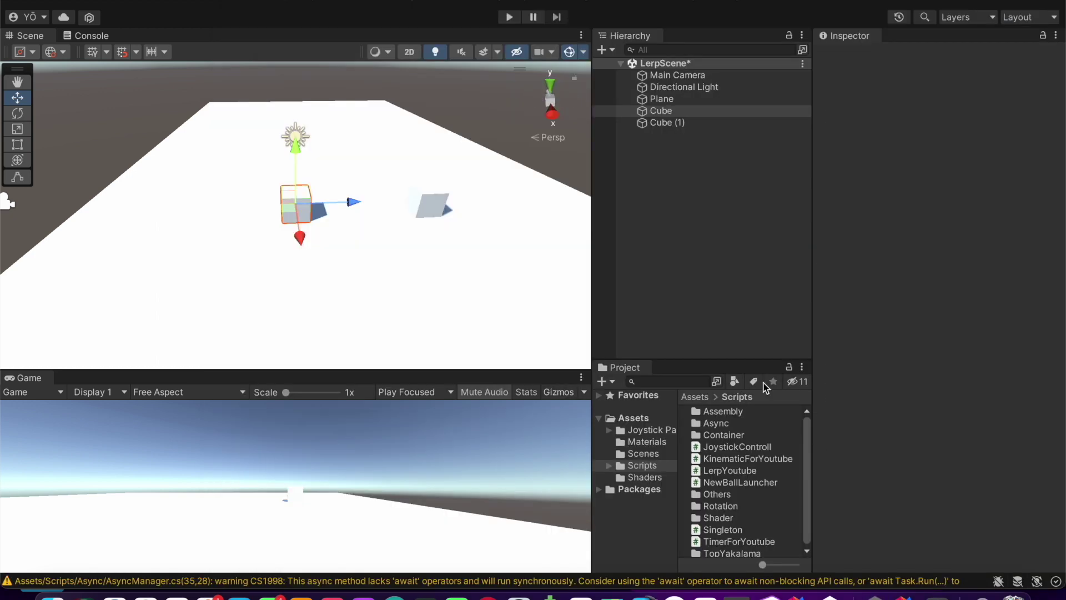
Inspect Cube and Cube (1), orbit to see both cubes, then open the Materials folder.
click(688, 114)
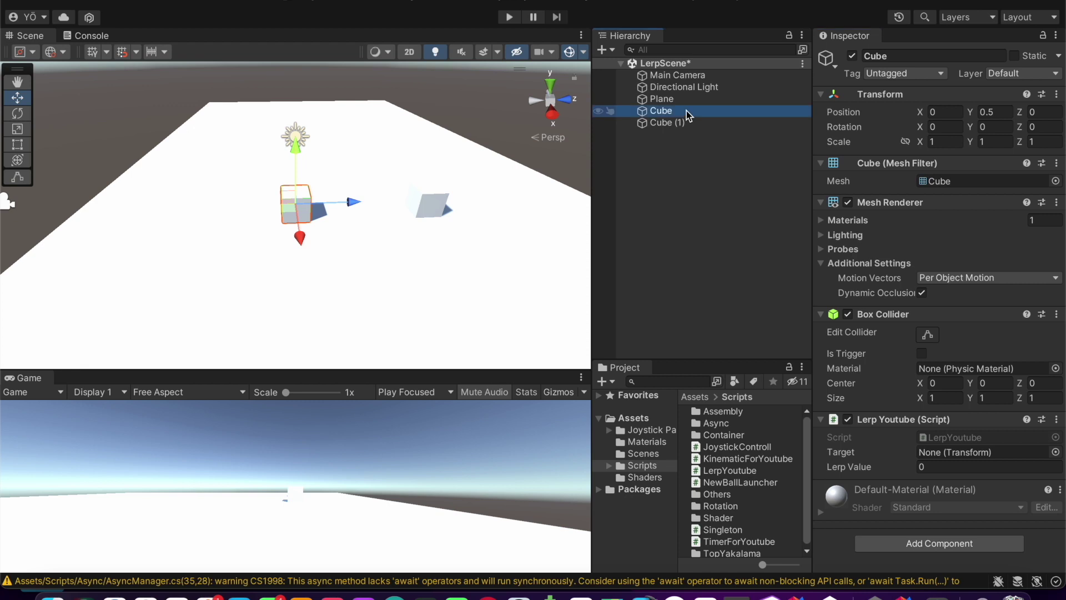
click(688, 114)
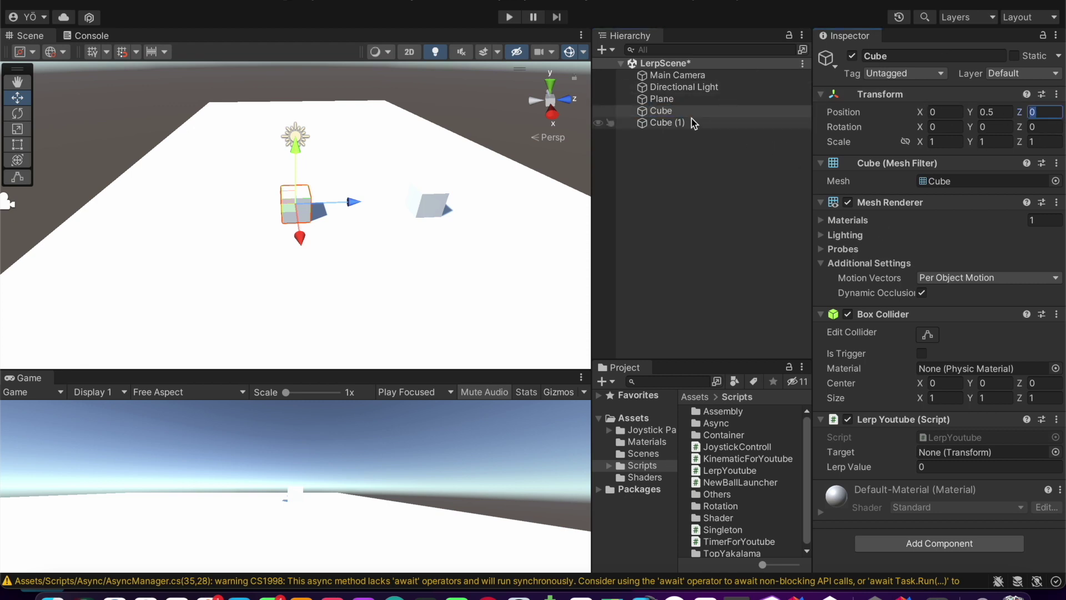
click(680, 122)
click(678, 115)
click(676, 123)
mouse_move(400, 129)
alt+mouse_down()
mouse_move(584, 119)
mouse_move(675, 429)
alt+mouse_up()
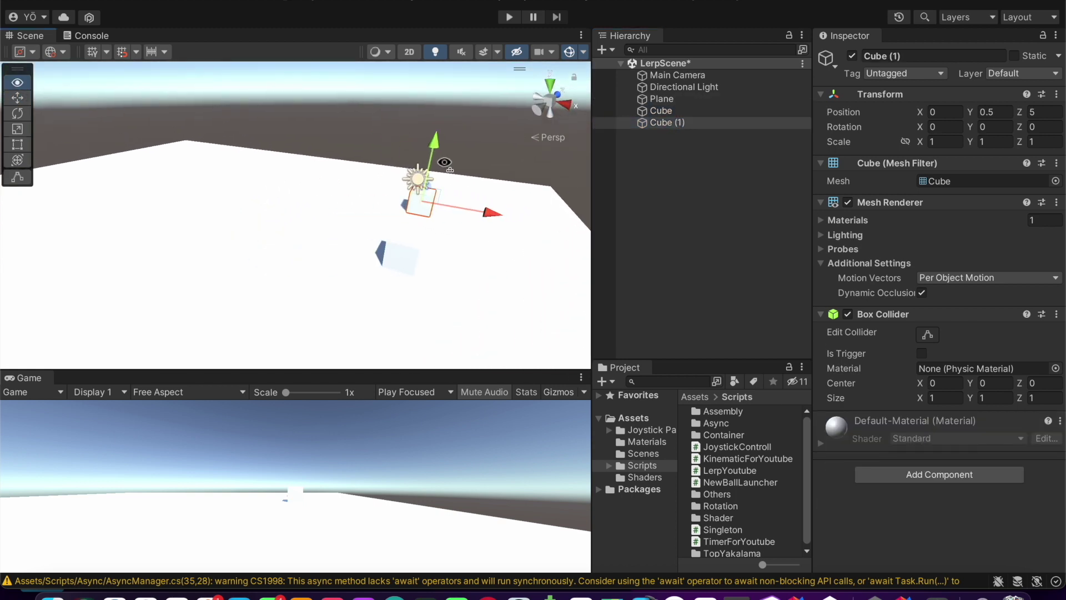
click(649, 442)
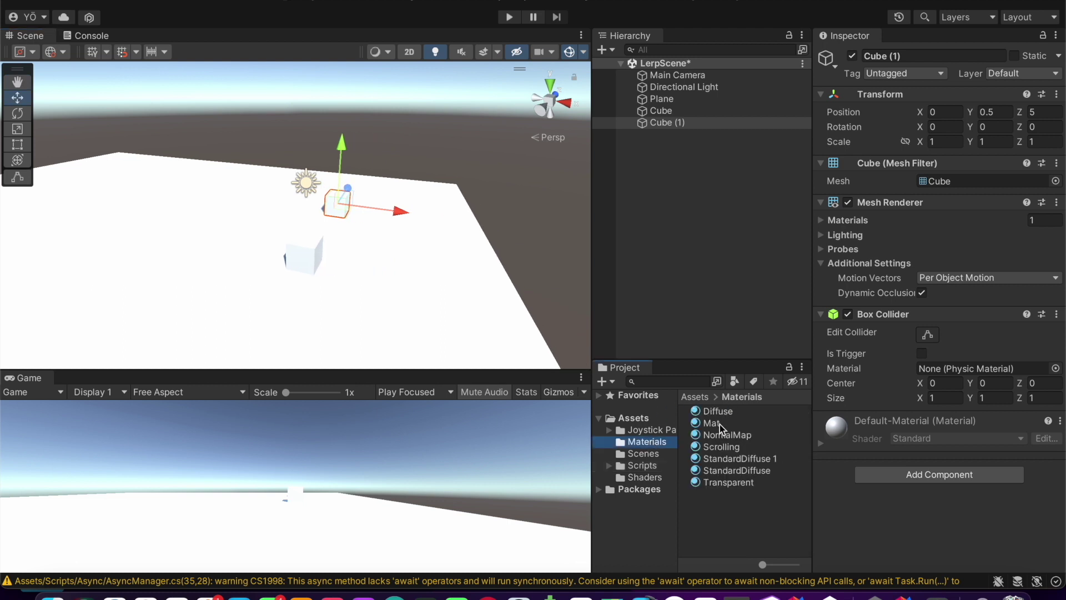
Create a new material named Karakter and apply it to the front cube.
click(602, 381)
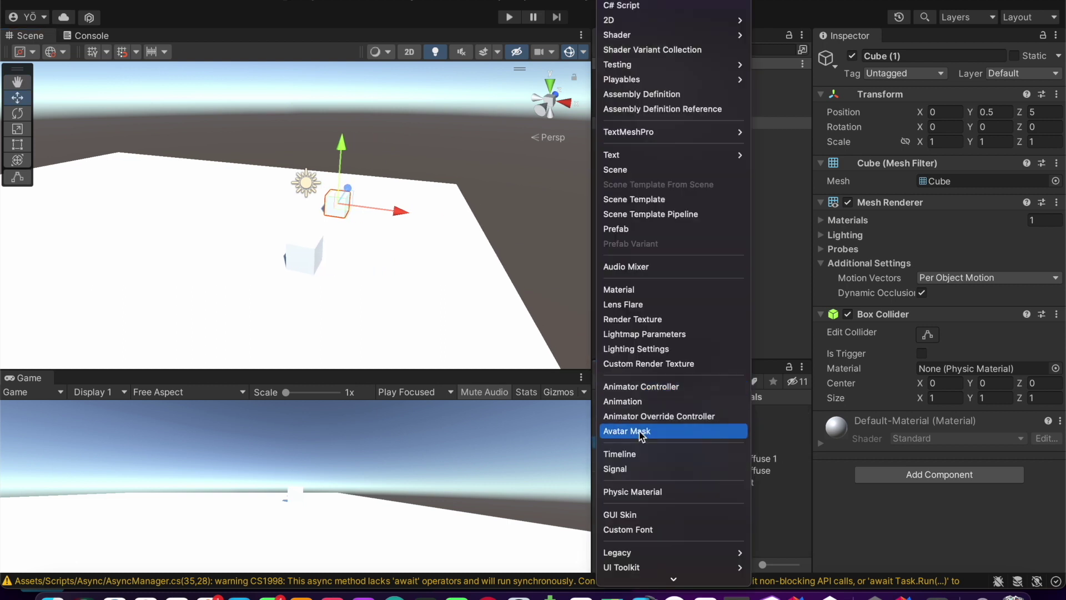
click(657, 290)
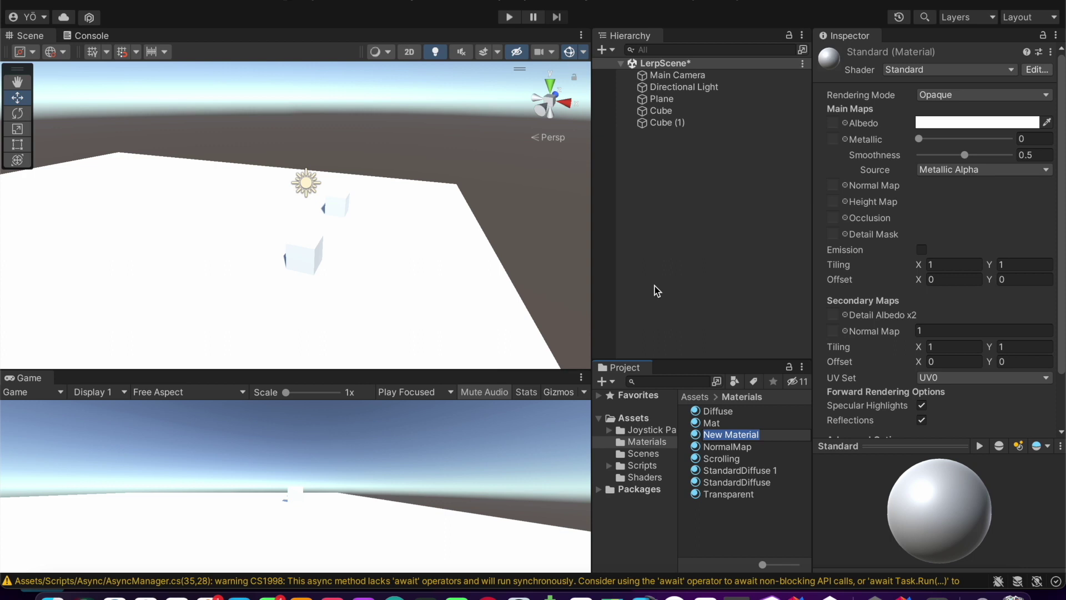
text(Kara)
text(kter)
key(Return)
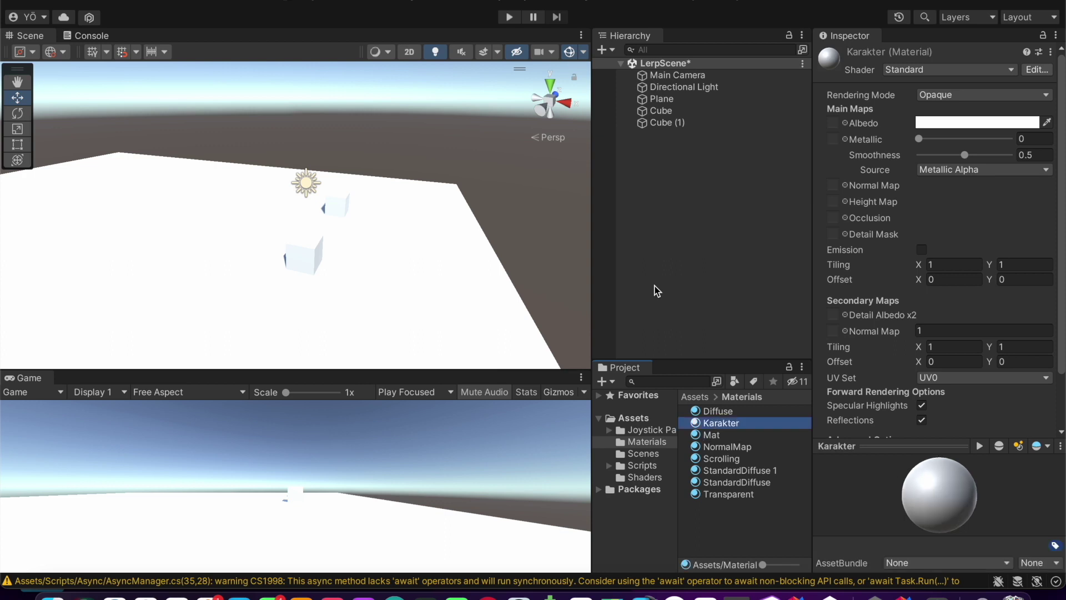
drag(710, 422, 309, 257)
Set the Karakter material's Albedo to red (E03636) and reselect the Cube.
click(944, 124)
mouse_move(995, 224)
mouse_down()
mouse_move(1019, 204)
mouse_move(1000, 216)
mouse_up()
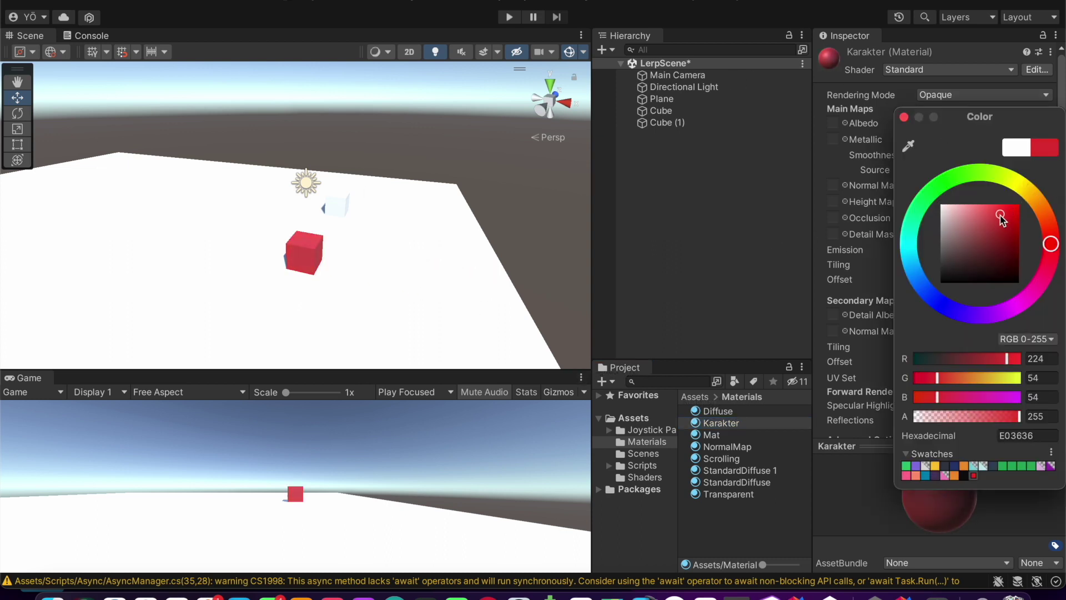
click(682, 111)
click(955, 466)
Set the Cube's Lerp Value to 0.5, target Cube (1), and save LerpScene.
text(0)
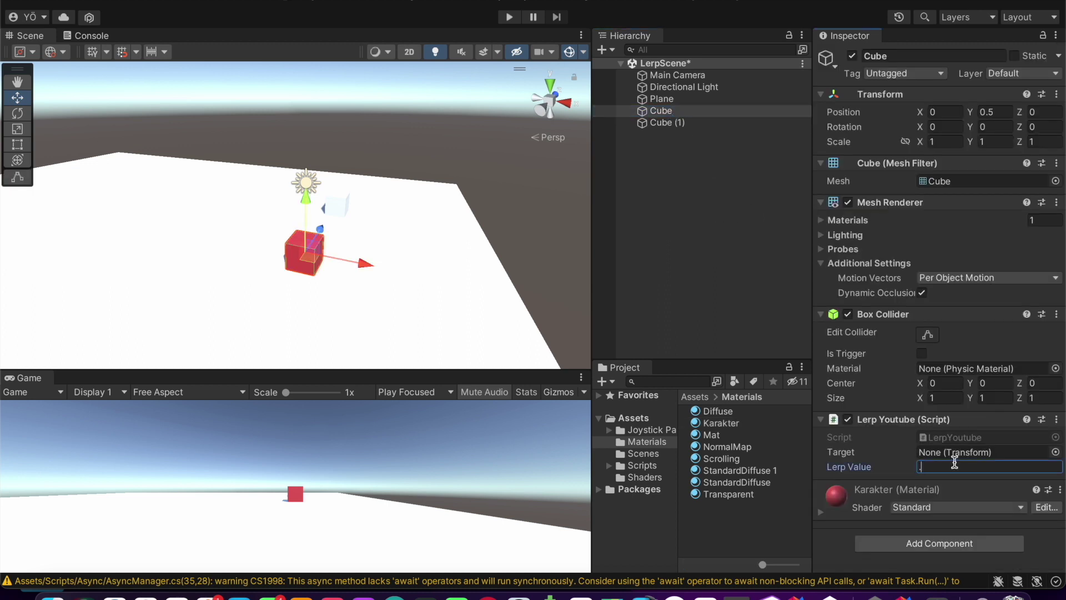
text(.5)
mouse_move(669, 123)
mouse_down()
mouse_move(927, 430)
mouse_move(923, 450)
mouse_up()
key(ctrl+s)
Play-test the movement while checking the cube's Z position, then stop Play mode.
alt+drag(393, 234, 263, 216)
click(510, 17)
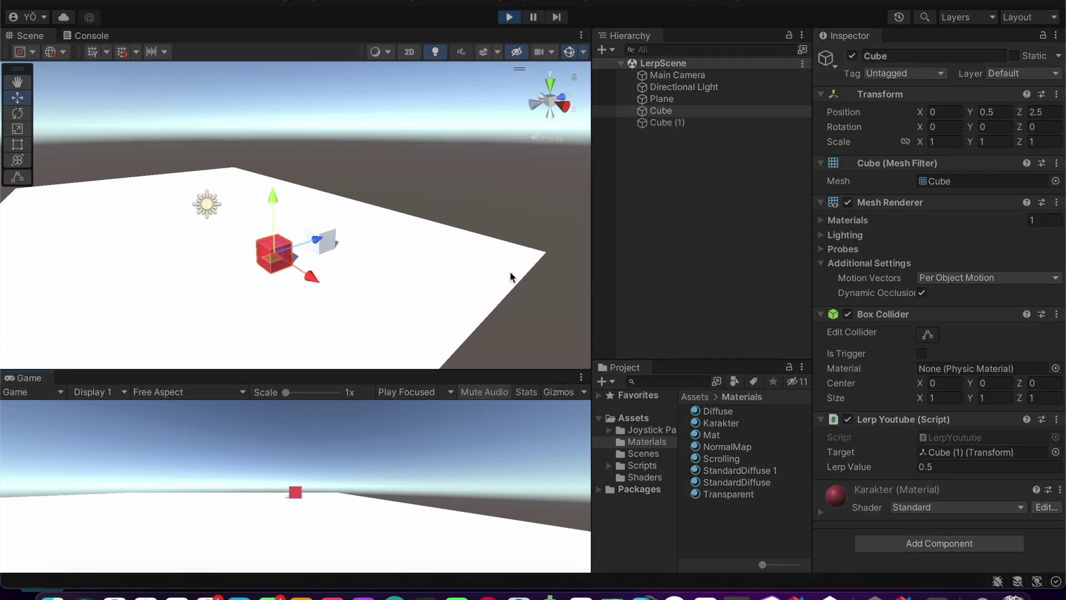
click(1057, 111)
click(325, 485)
click(315, 478)
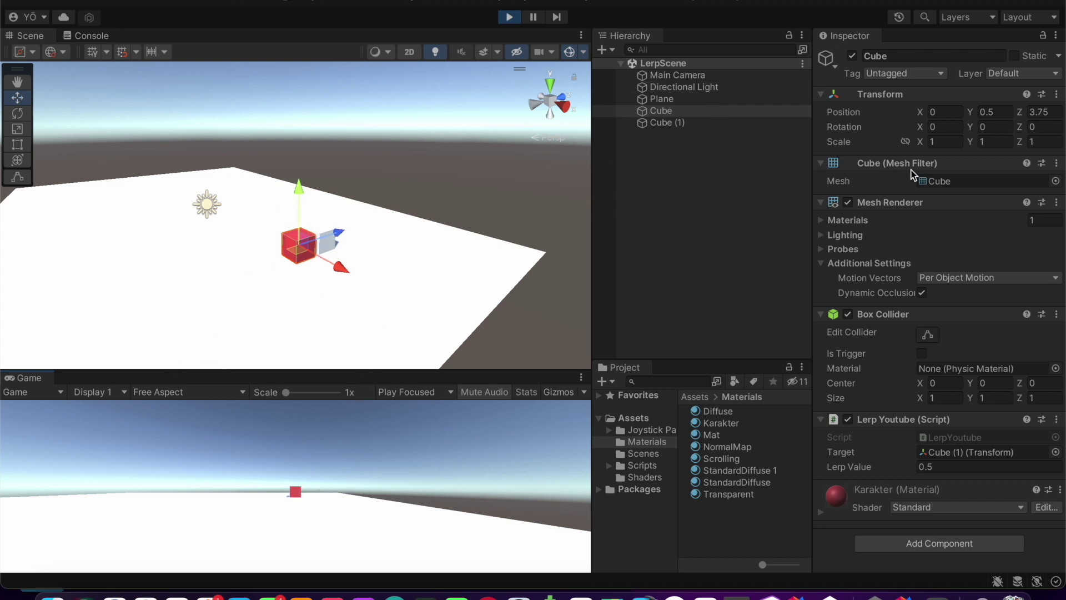
click(1017, 110)
click(935, 467)
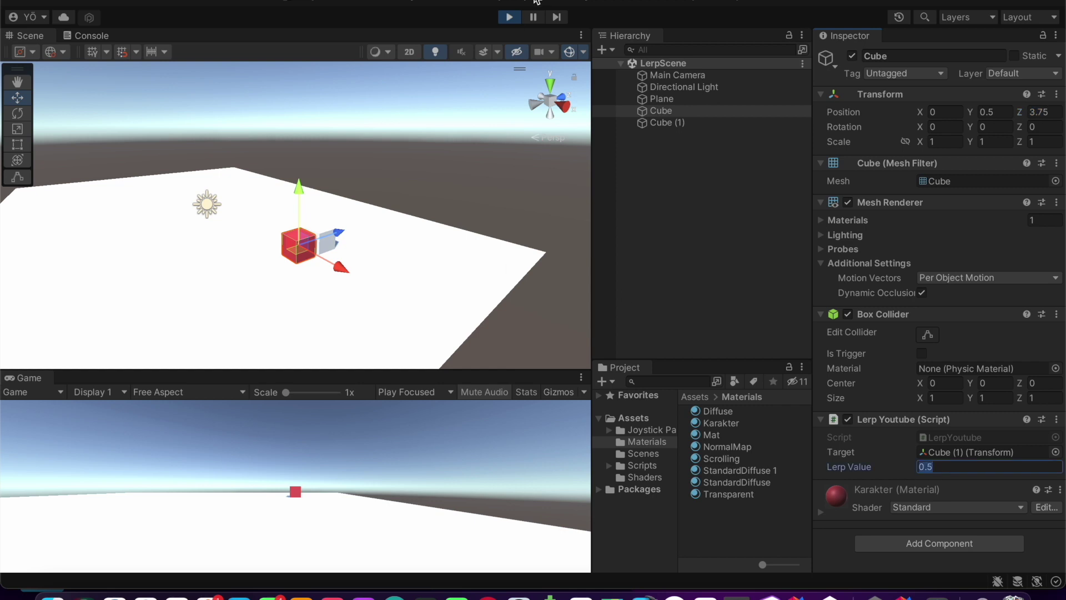
click(509, 18)
click(691, 114)
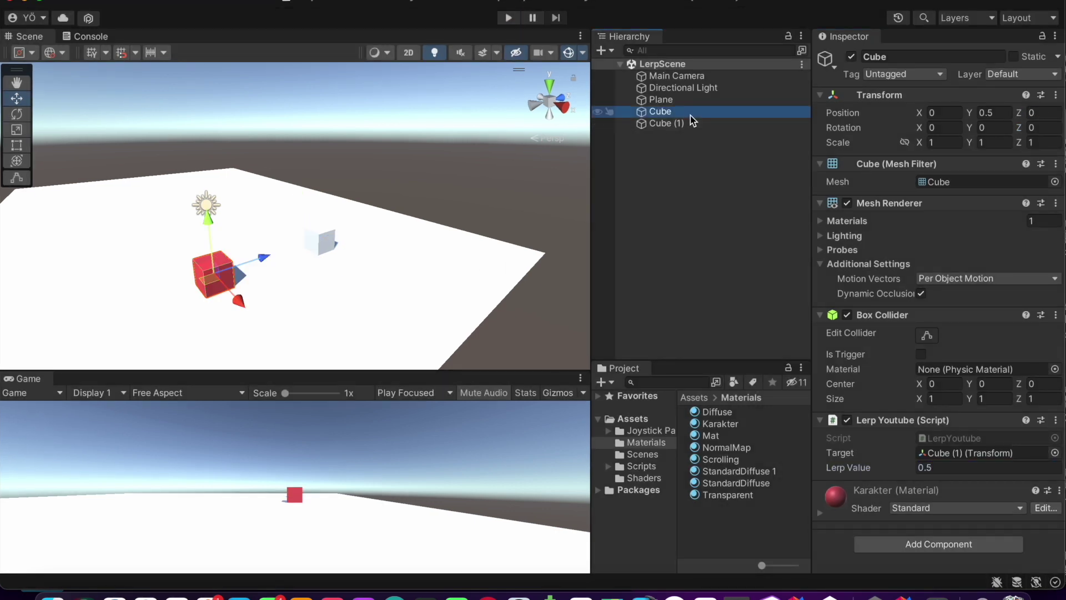
click(682, 122)
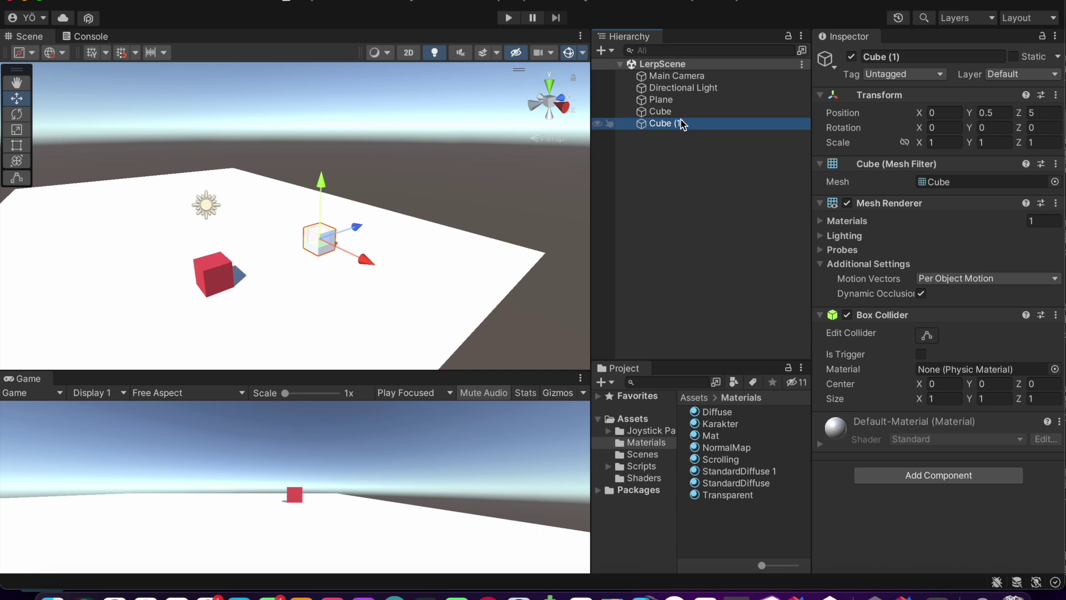
click(676, 113)
click(665, 100)
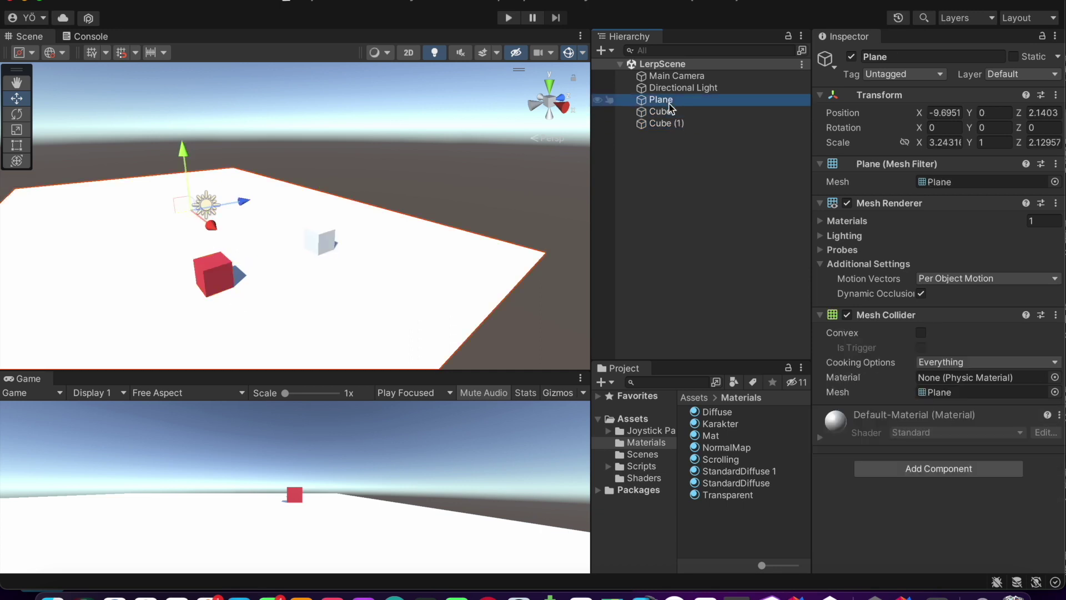
click(666, 112)
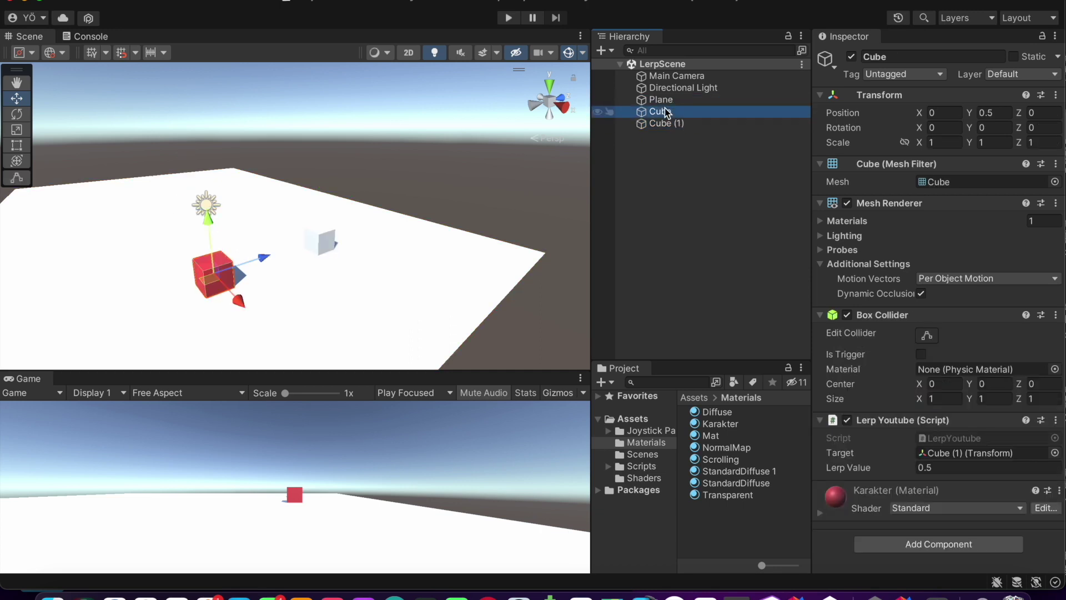
click(945, 467)
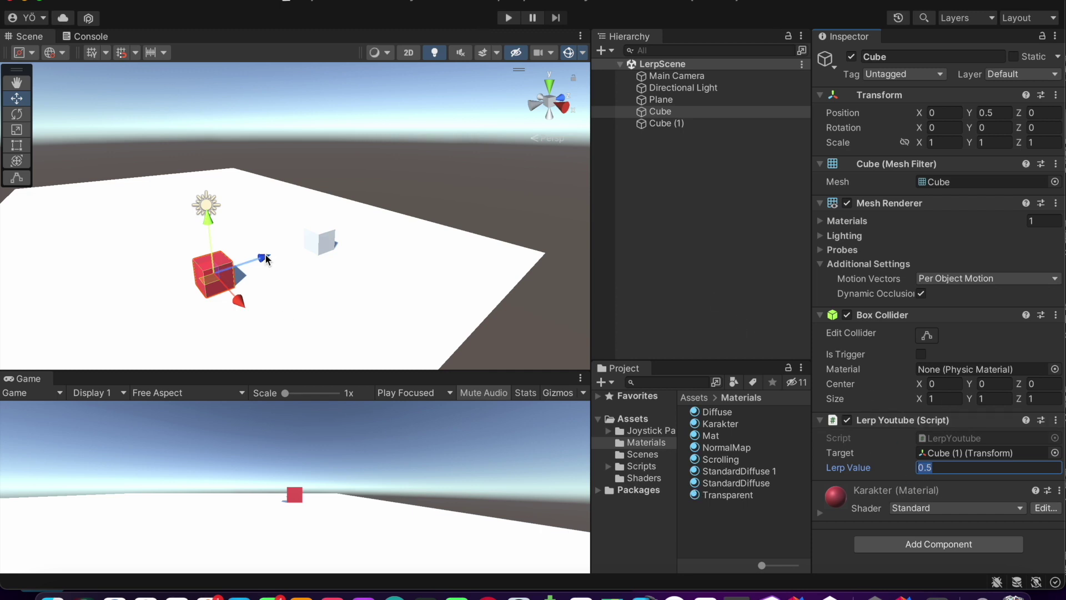
drag(265, 256, 356, 219)
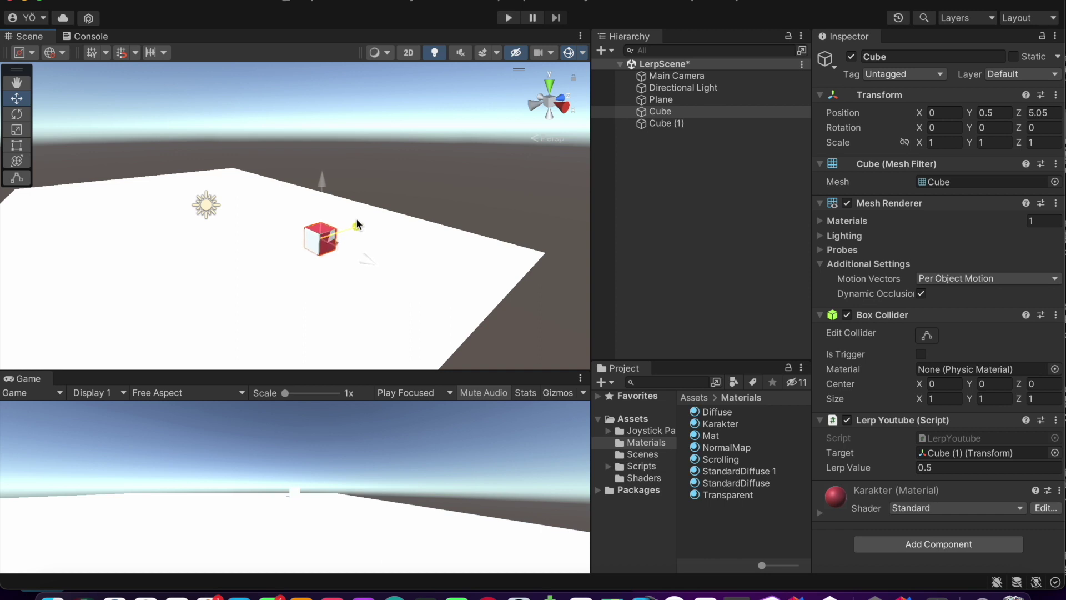
key(ctrl+z)
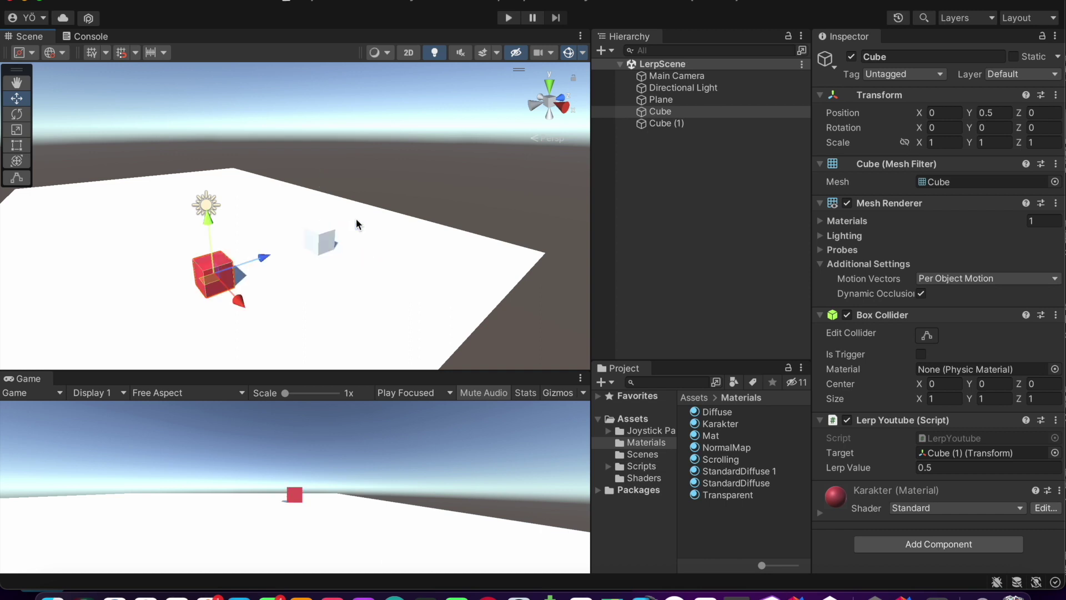
click(508, 19)
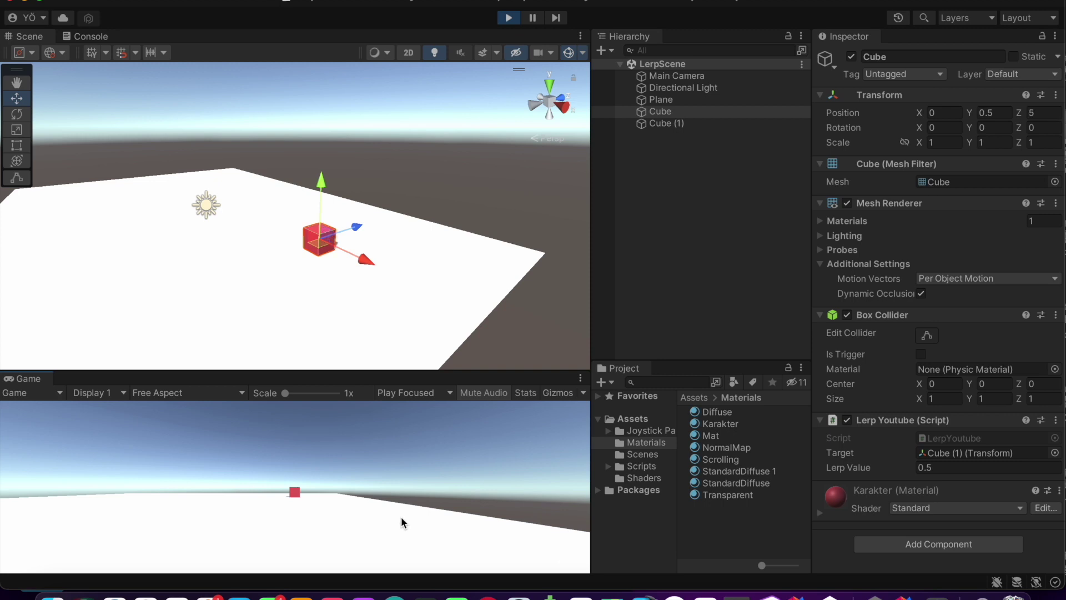
click(1043, 113)
click(509, 18)
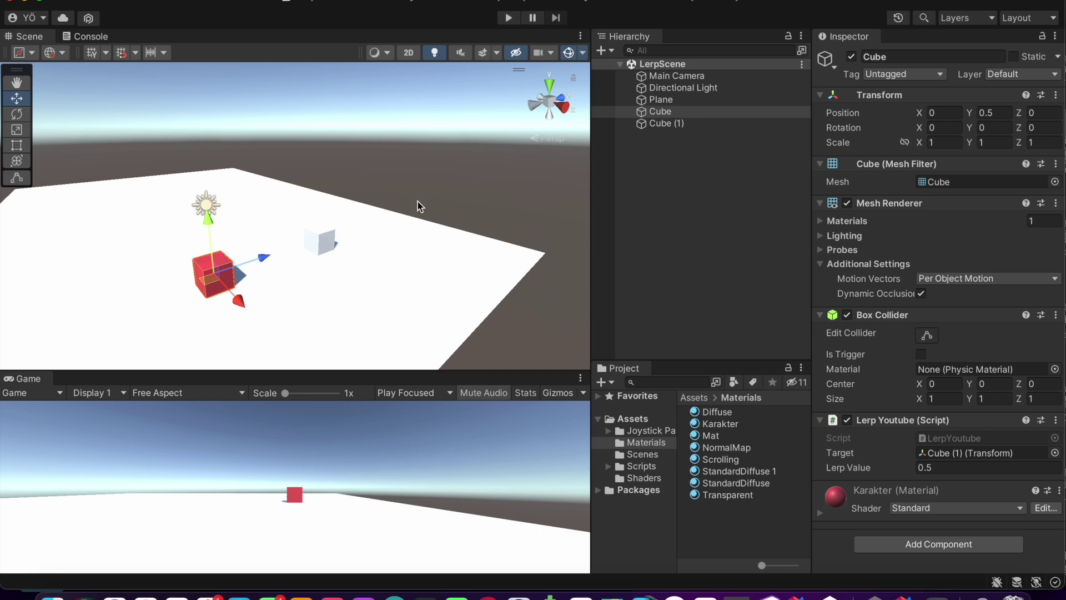
In Play mode, try Lerp Values of 1 and then 0, pulling the cube back along Z.
click(507, 20)
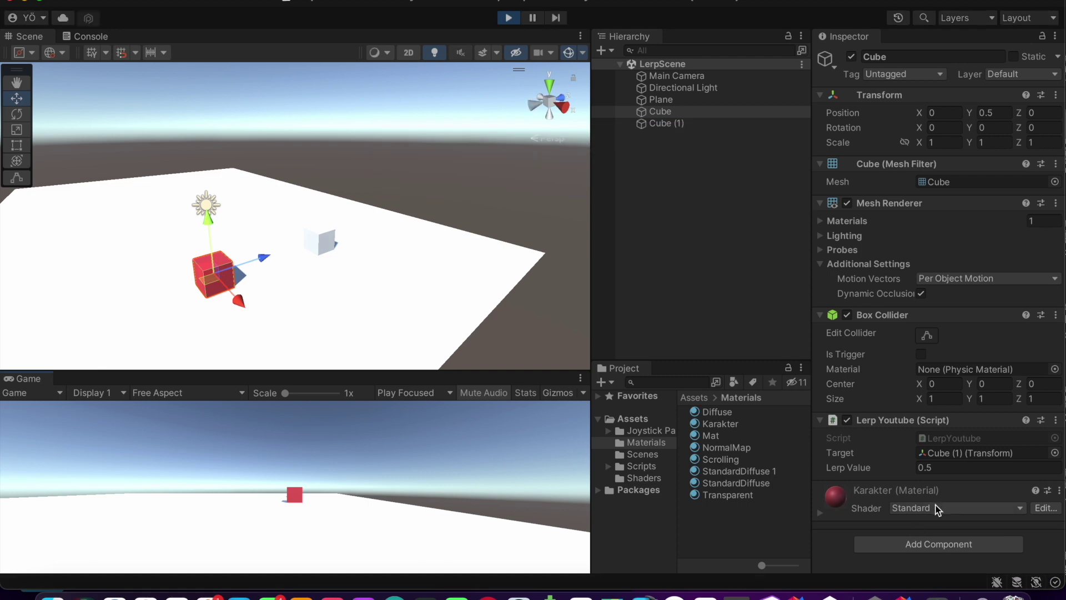
click(954, 472)
text(1)
key(Return)
drag(356, 227, 231, 273)
click(935, 466)
text(0)
click(291, 489)
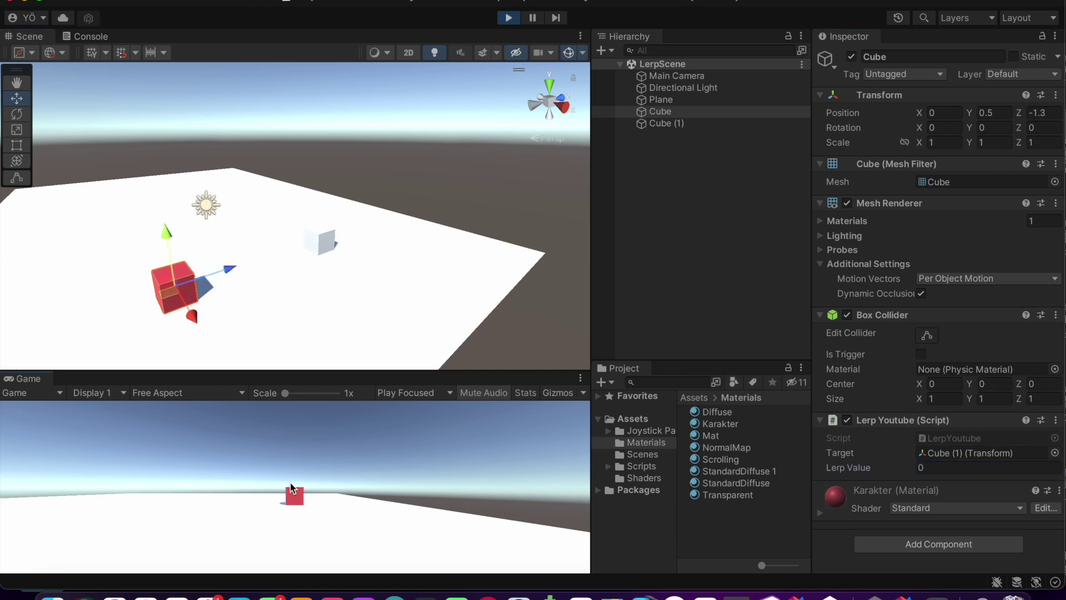
Set the Lerp Value to 0.1, stop Play mode, and bring LerpYoutube.cs up in Rider.
click(955, 471)
text(0.1)
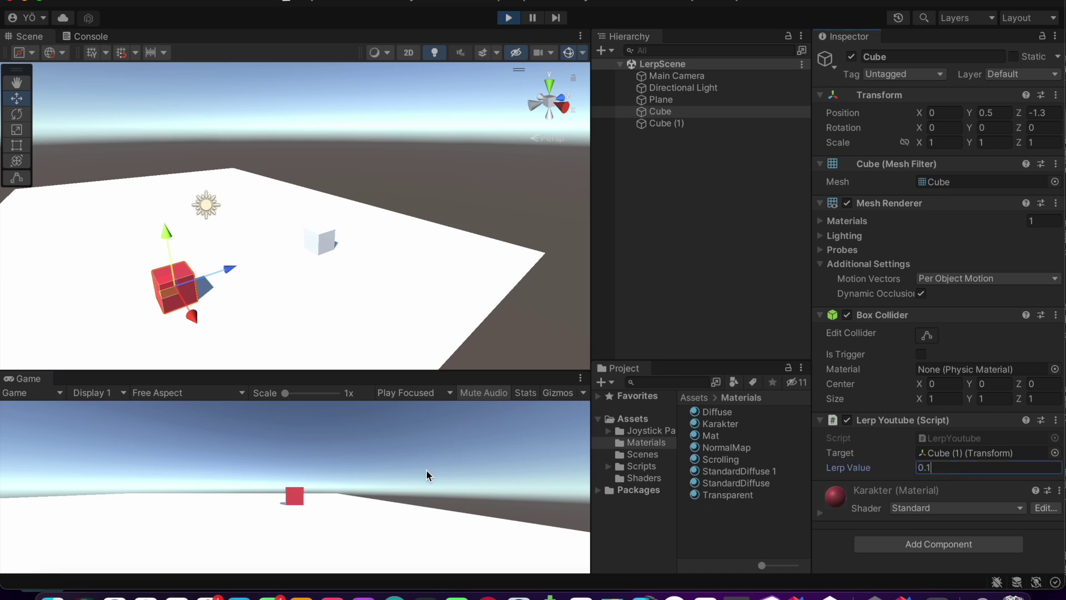
click(425, 469)
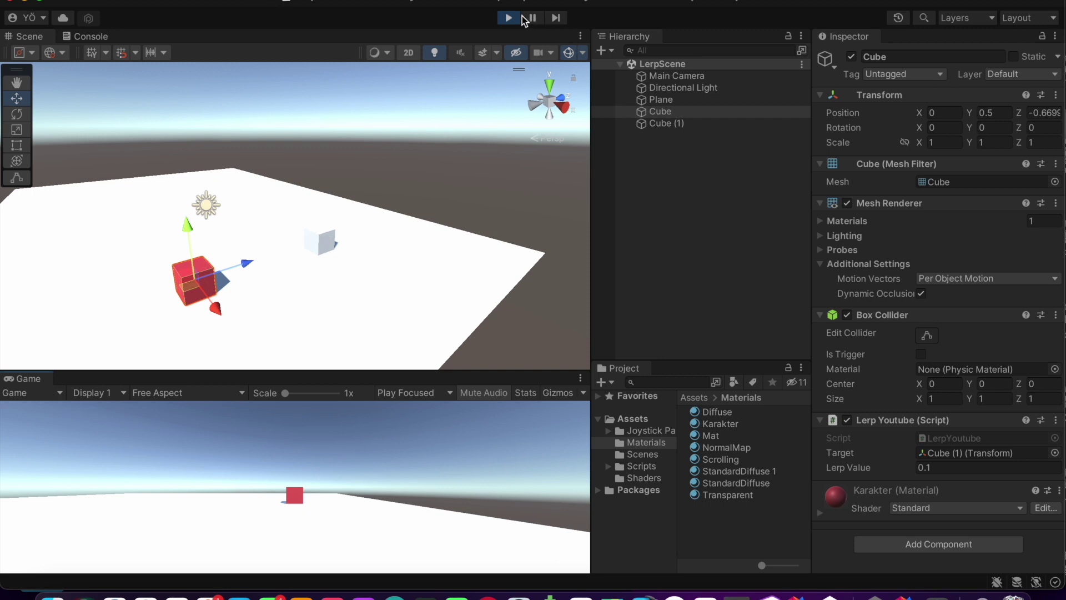
click(508, 17)
click(799, 595)
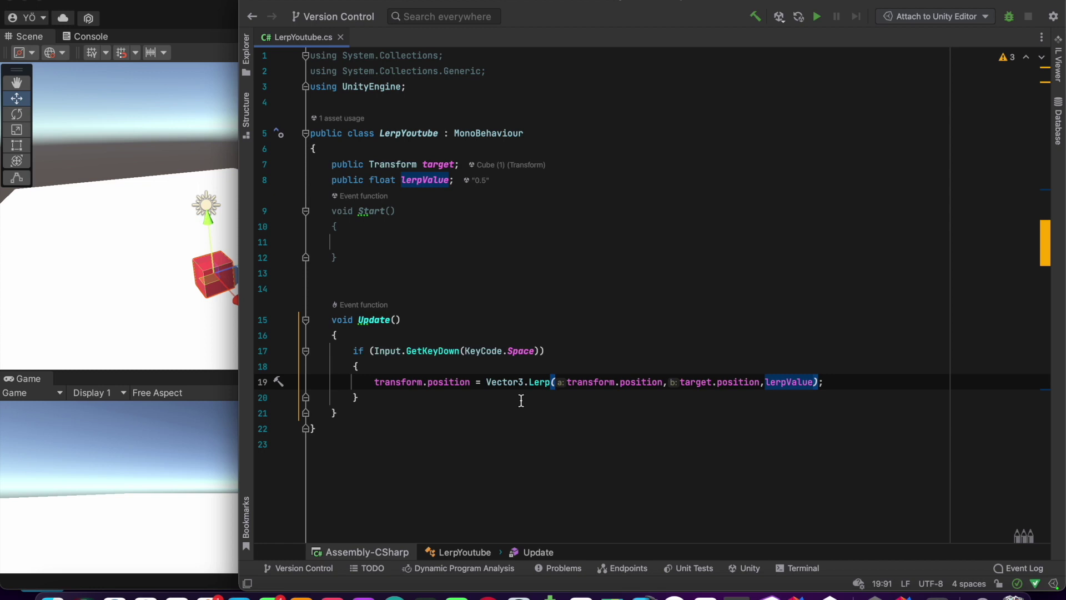
Look over the Vector3.Lerp statement on line 19, briefly switching to Unity and back.
drag(365, 382, 588, 382)
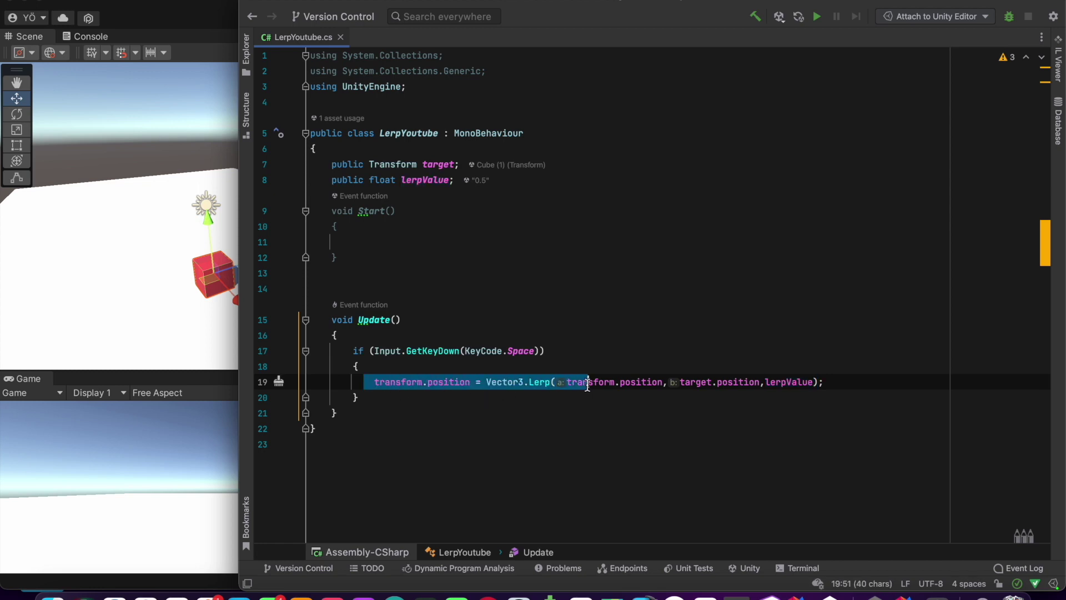
click(476, 382)
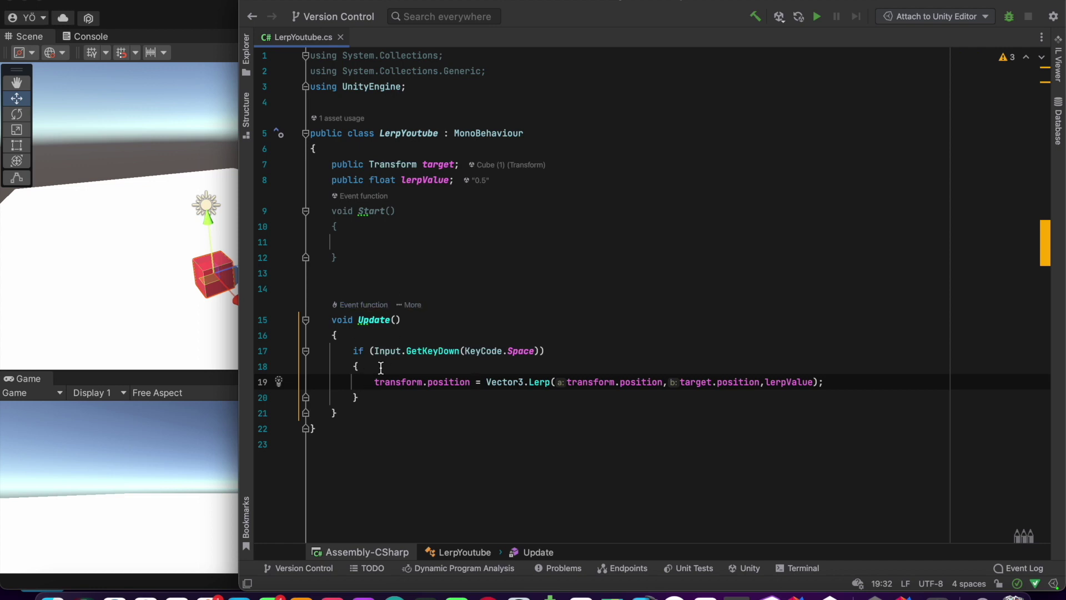
click(138, 466)
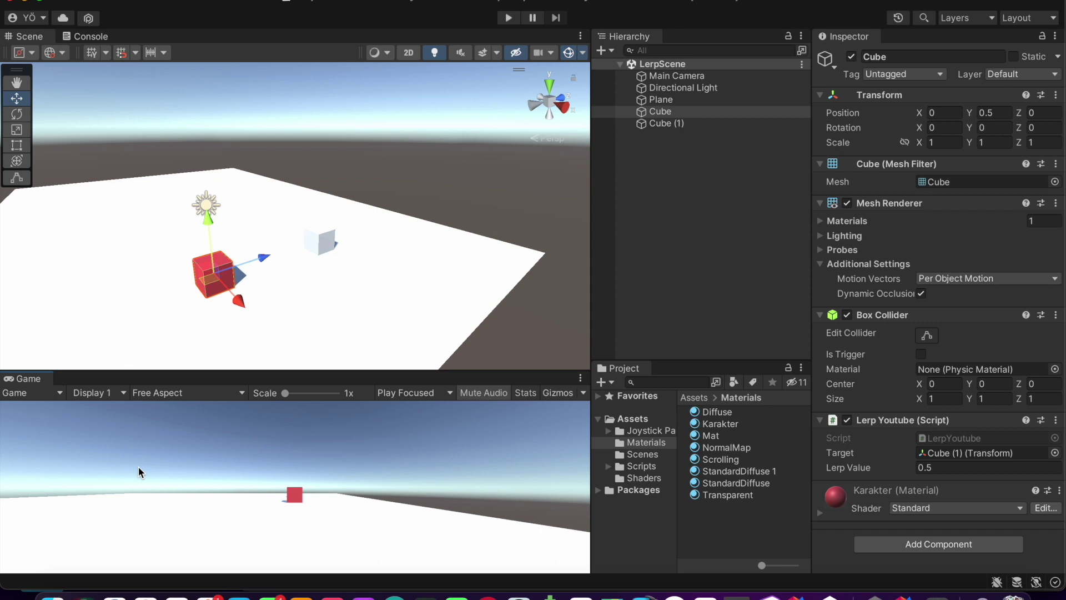
click(796, 597)
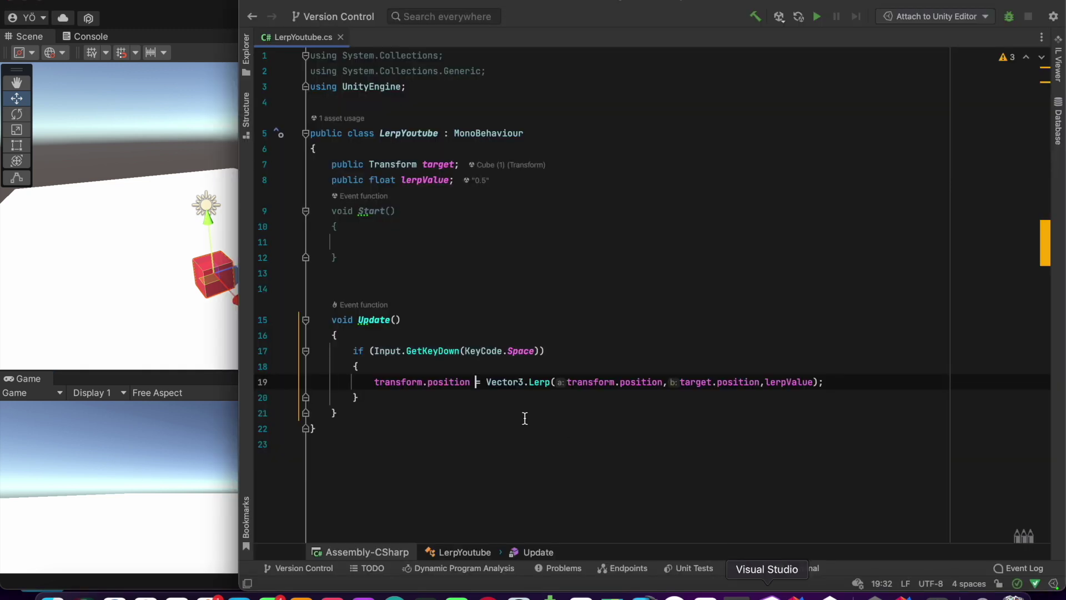
Copy the Lerp statement from line 19 above the Space check on line 17 and save.
drag(369, 381, 832, 382)
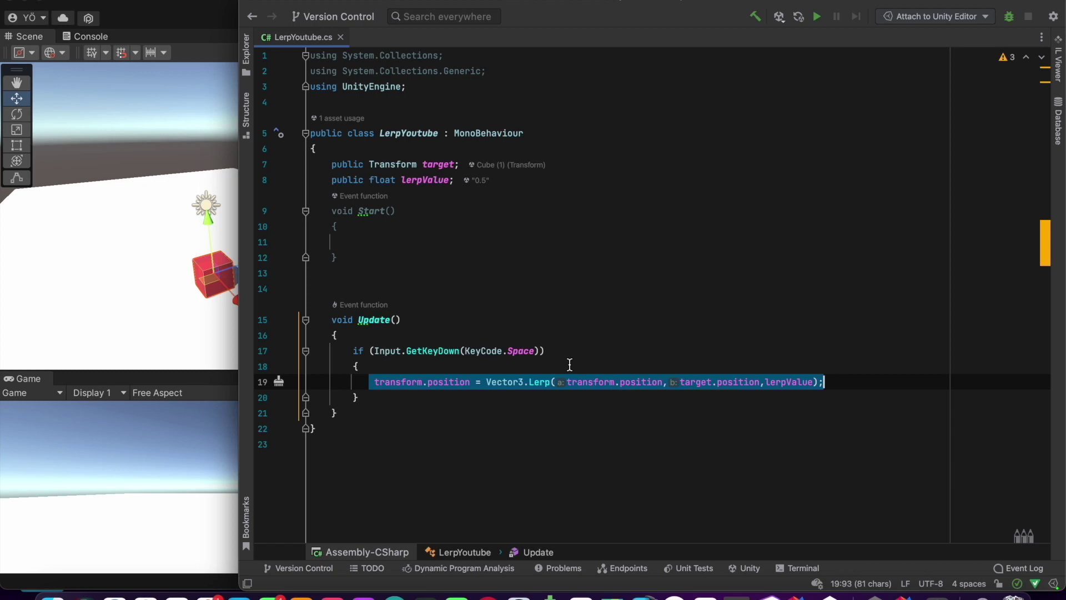
key(BackSpace)
key(Down)
key(super+z)
click(353, 351)
text(transform.position = Vector3.Lerp(transform.position,target.position,lerpValue);)
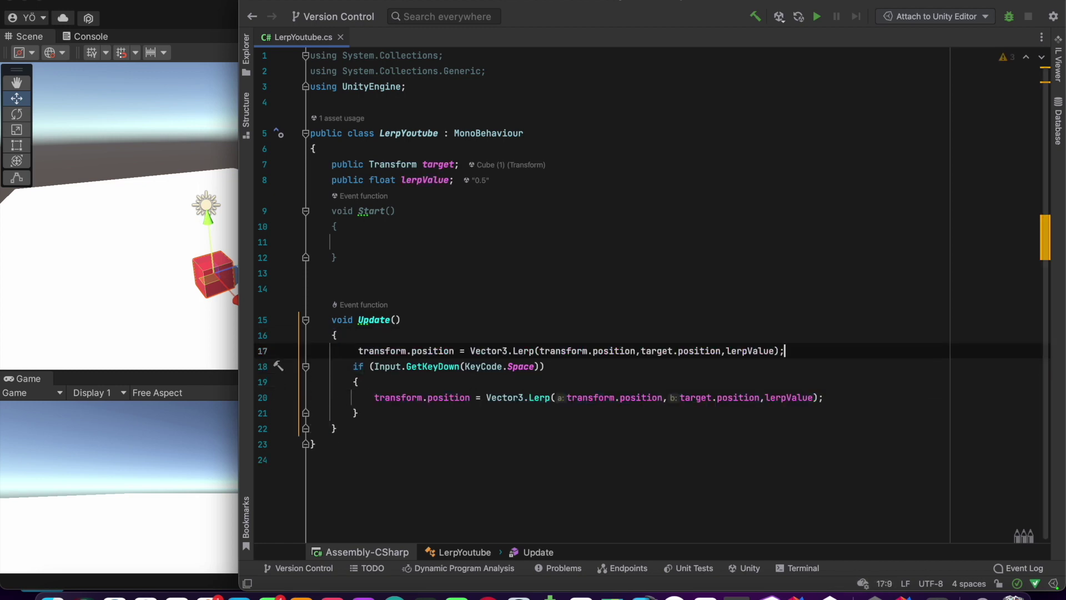
key(super+Tab)
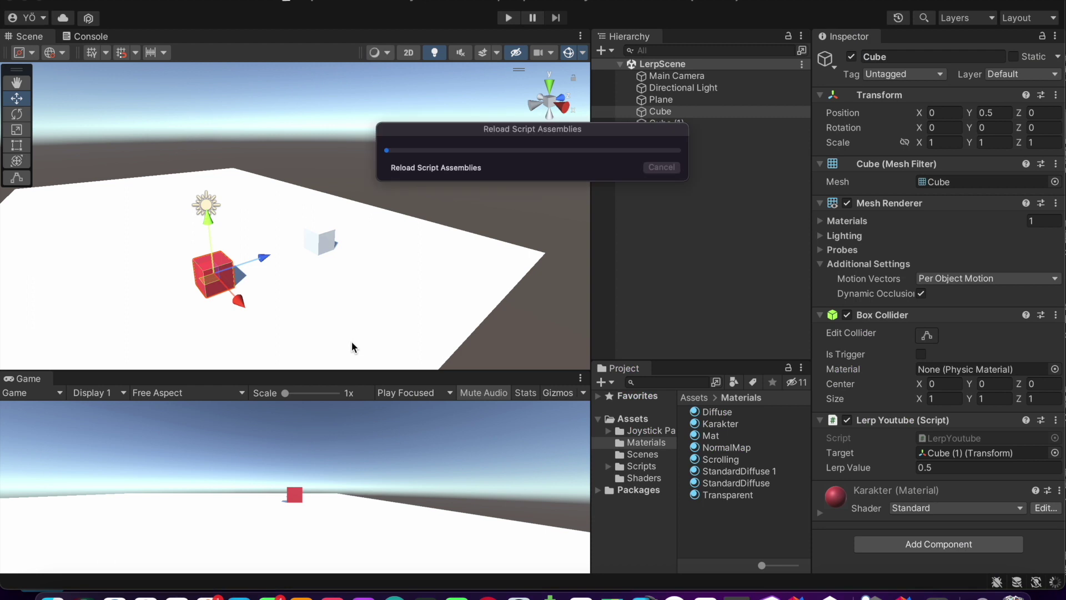
Play-test the per-frame Lerp, then move the red cube's start back to Z -5.64.
click(510, 18)
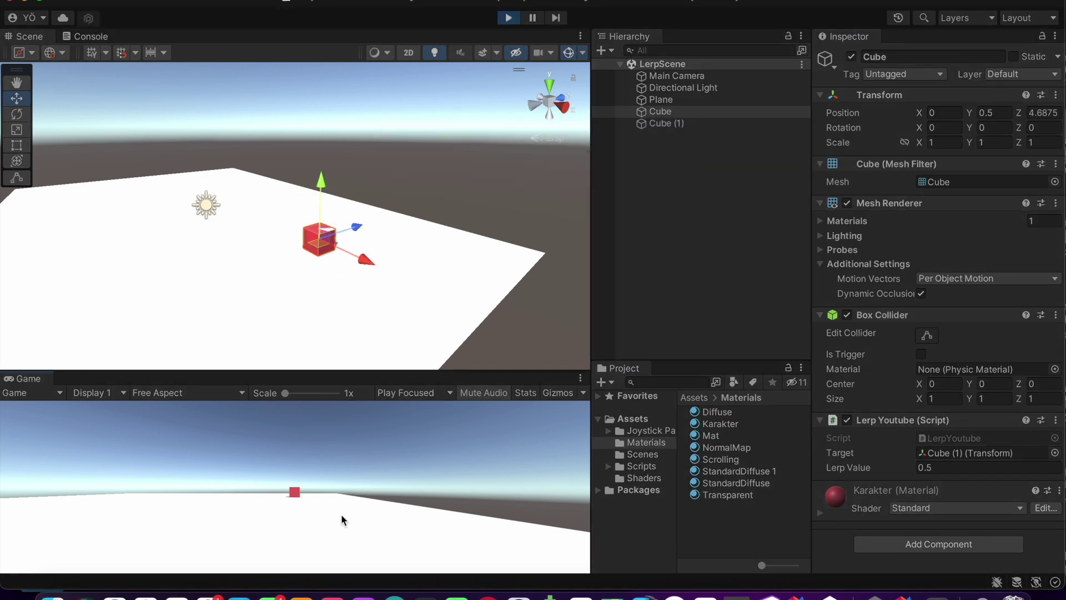
click(508, 18)
scroll(242, 283, down, 5)
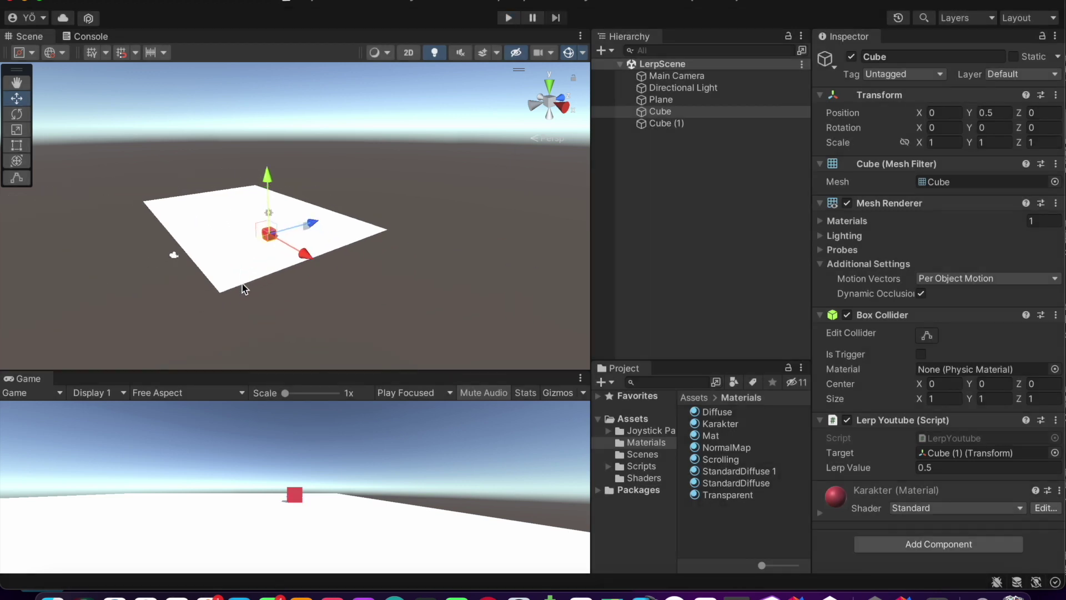
drag(313, 224, 265, 236)
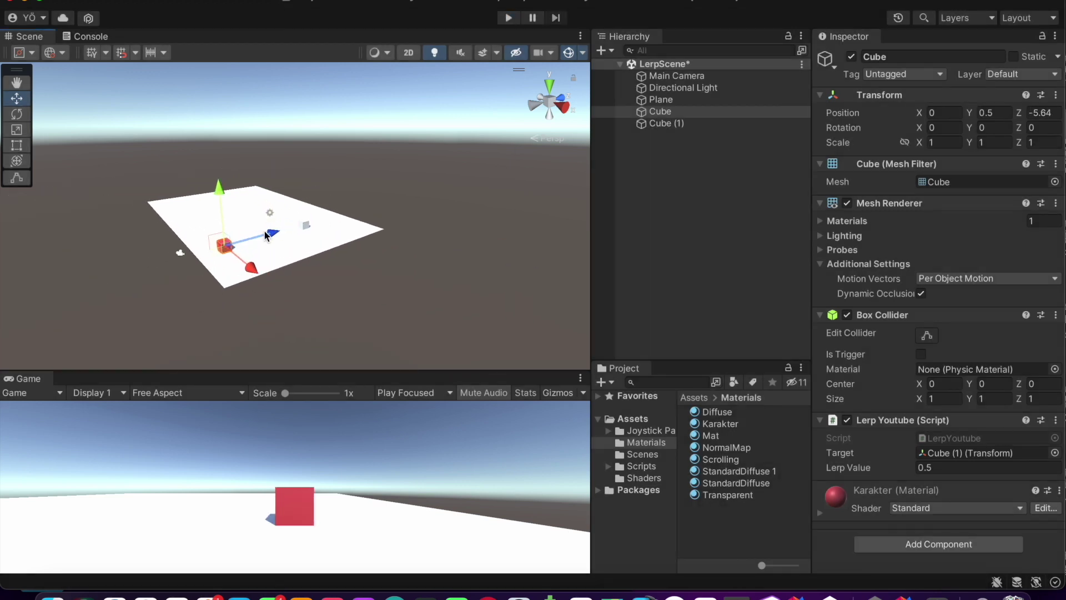
scroll(265, 235, up, 3)
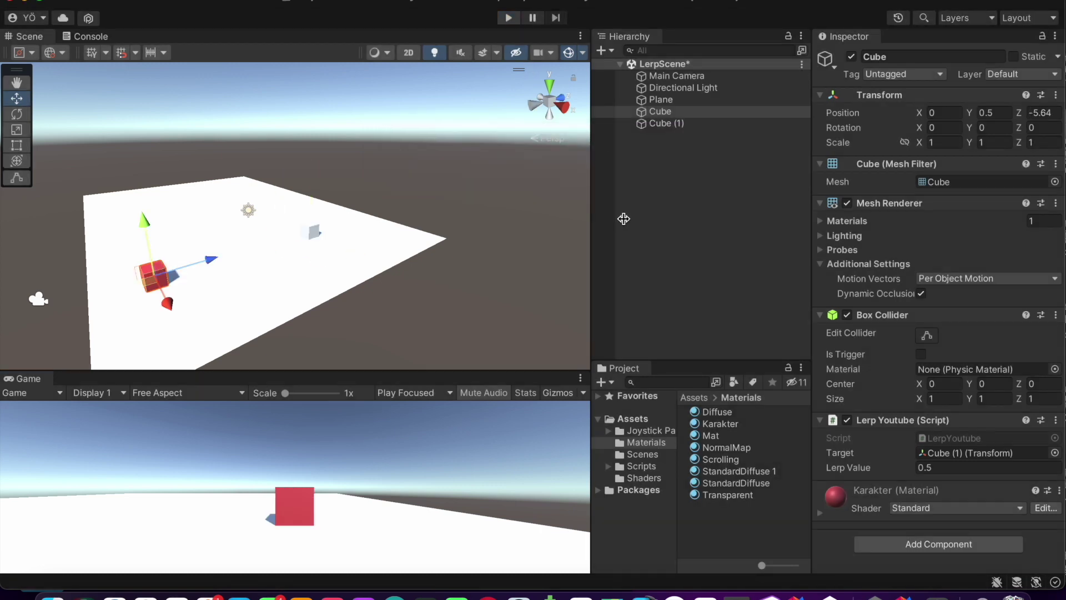
Stop the second play run and glance at the script before returning to Unity.
click(512, 21)
click(798, 596)
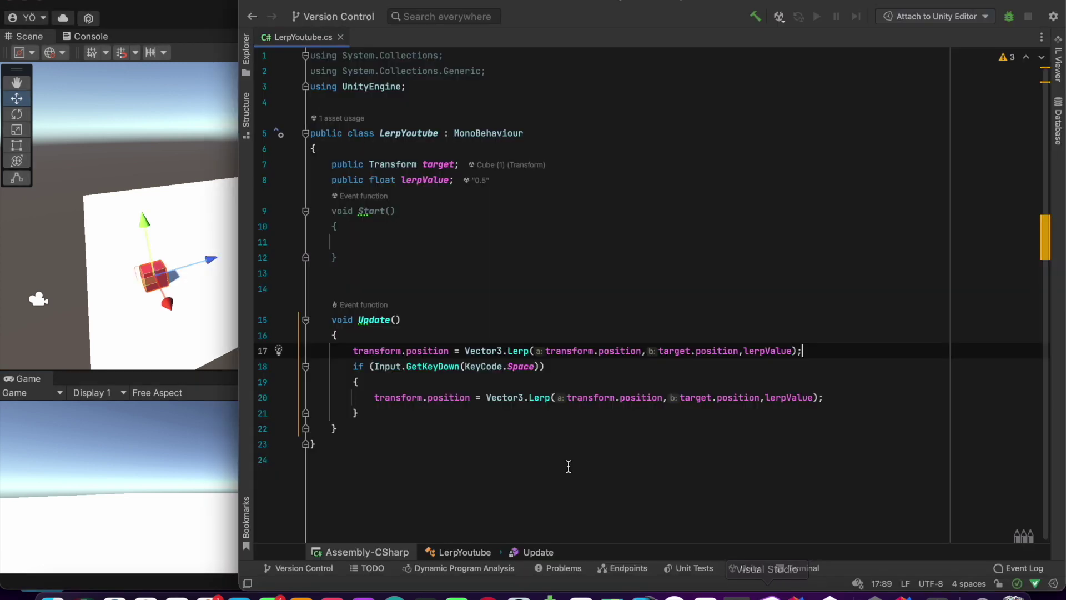
click(195, 472)
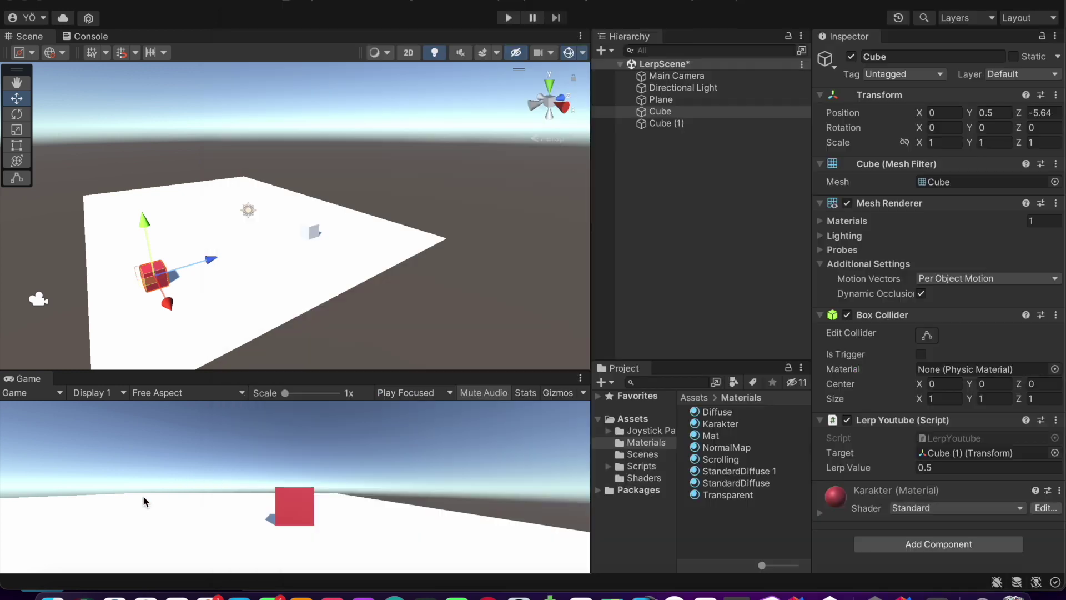
scroll(264, 232, down, 8)
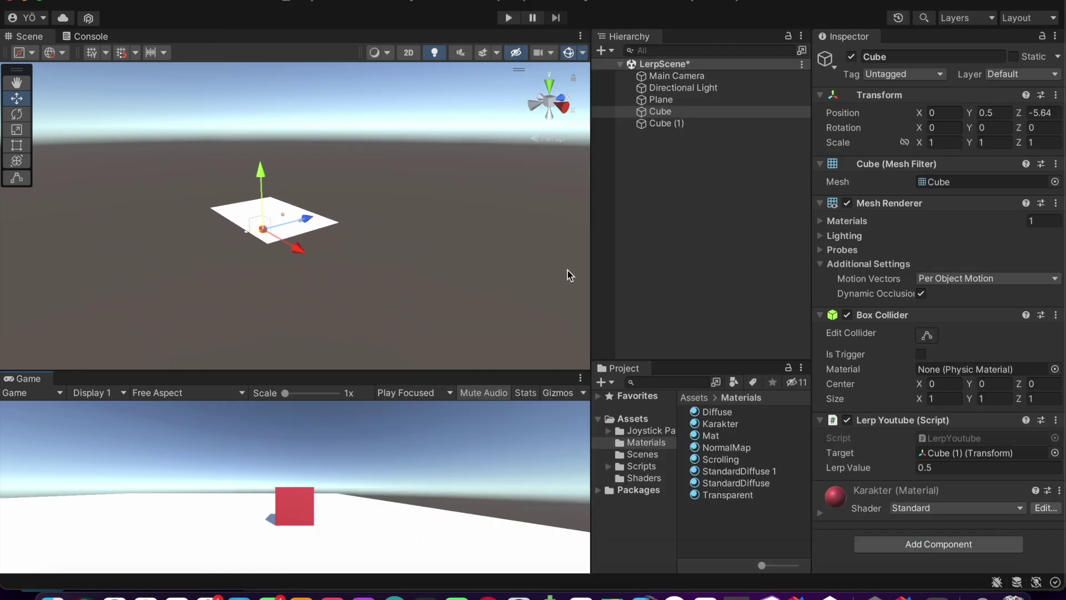
Set the Lerp Value to 0.1 and start Play mode.
click(951, 471)
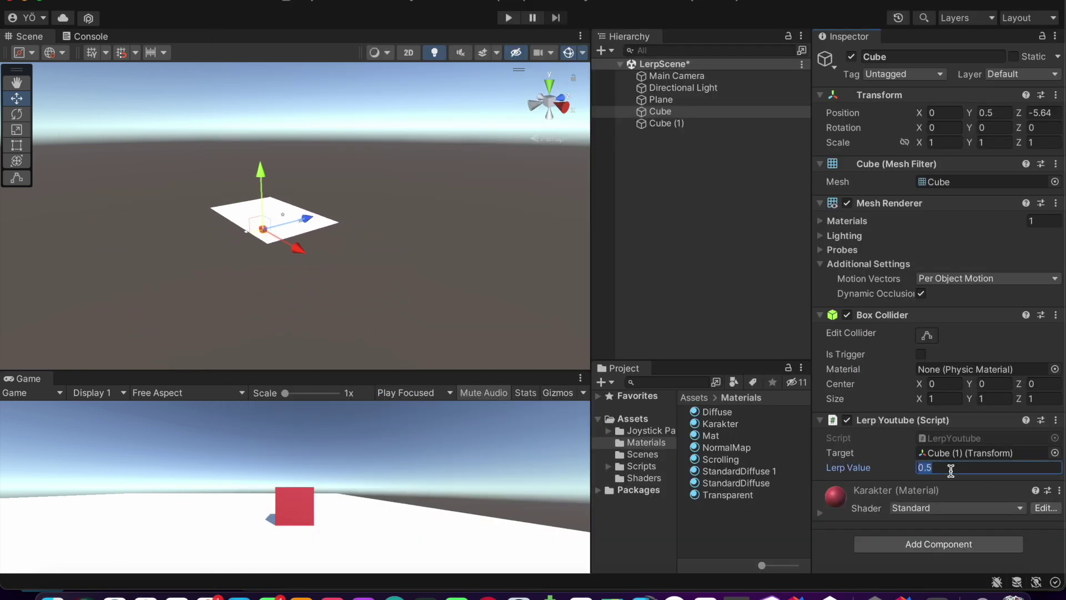
text(0.1)
scroll(297, 191, up, 2)
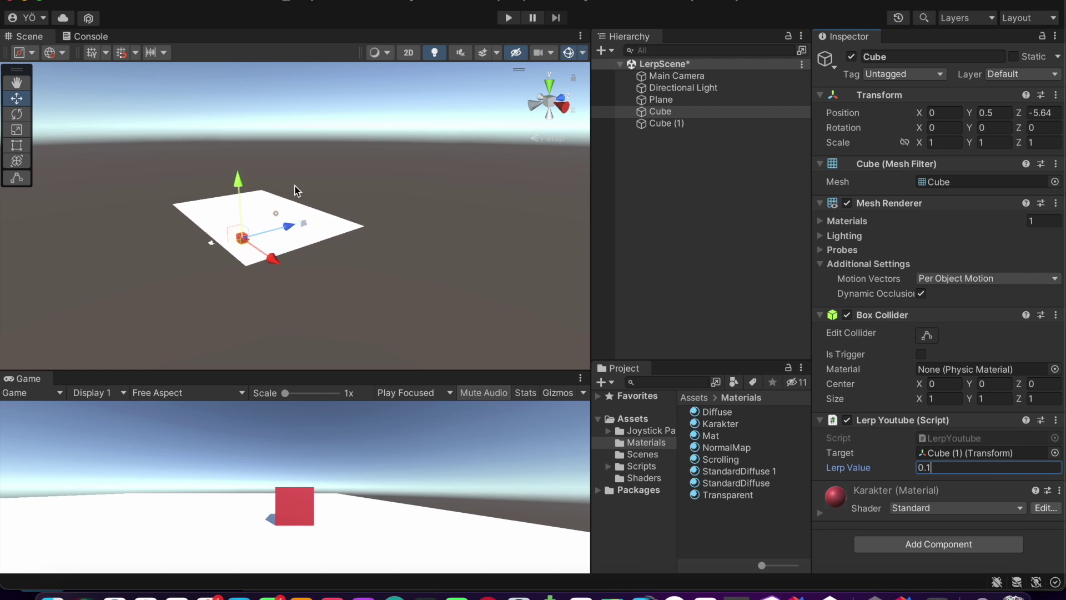
scroll(297, 191, up, 3)
click(508, 18)
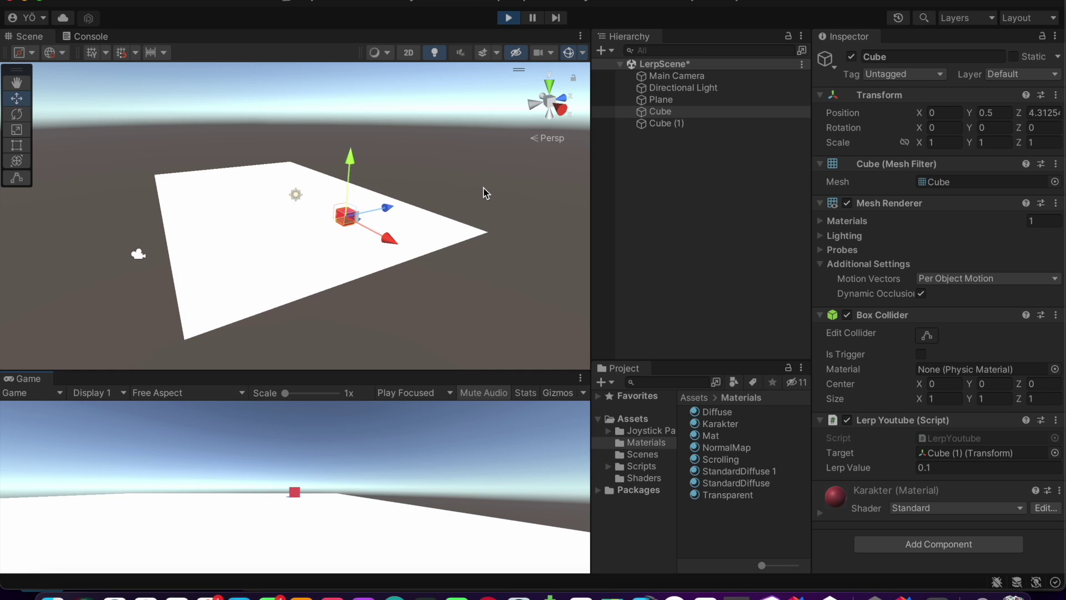
Enlarge the Scene view and frame the red Cube so it fills the view.
alt+drag(356, 208, 344, 208)
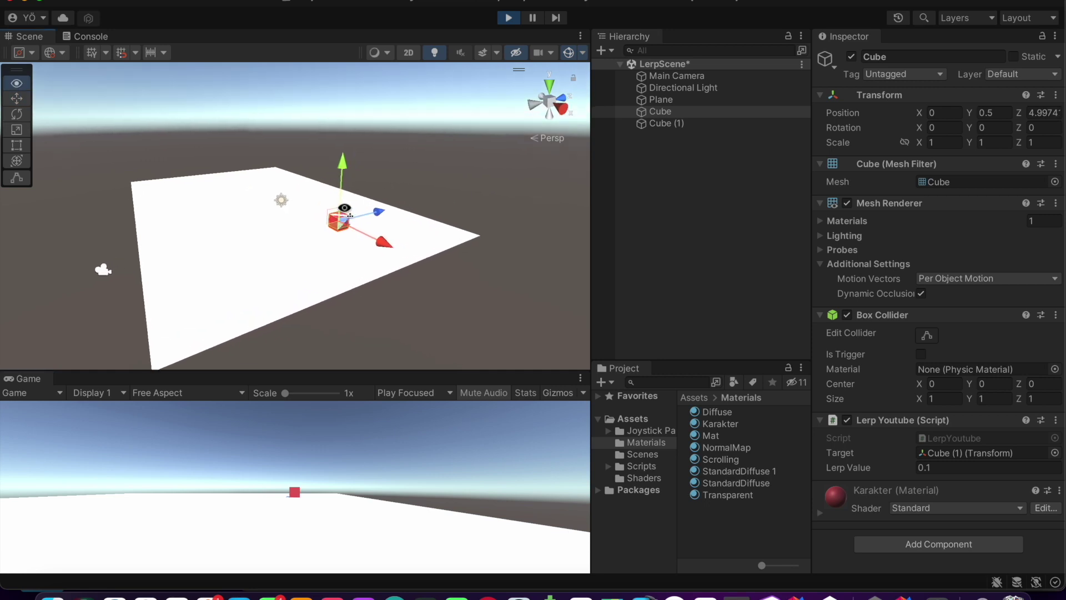
scroll(350, 207, up, 3)
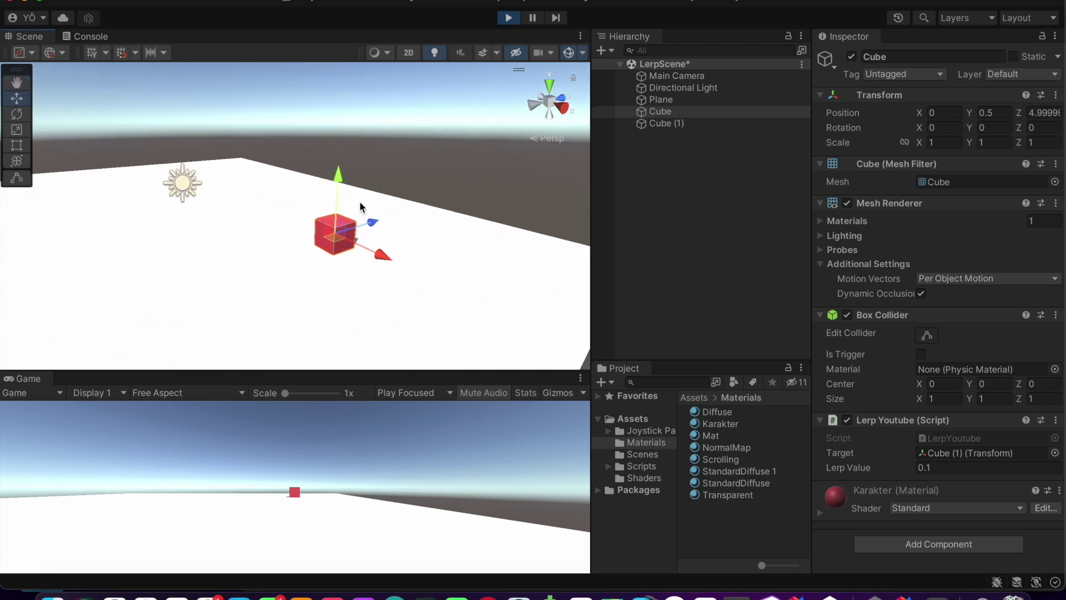
drag(348, 370, 348, 498)
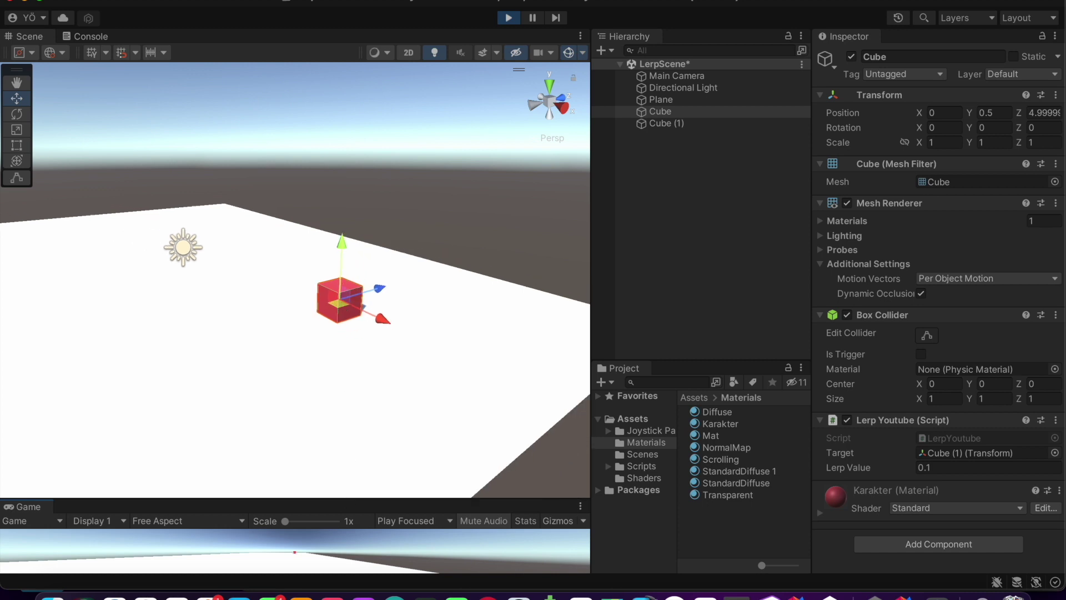
scroll(294, 278, down, 5)
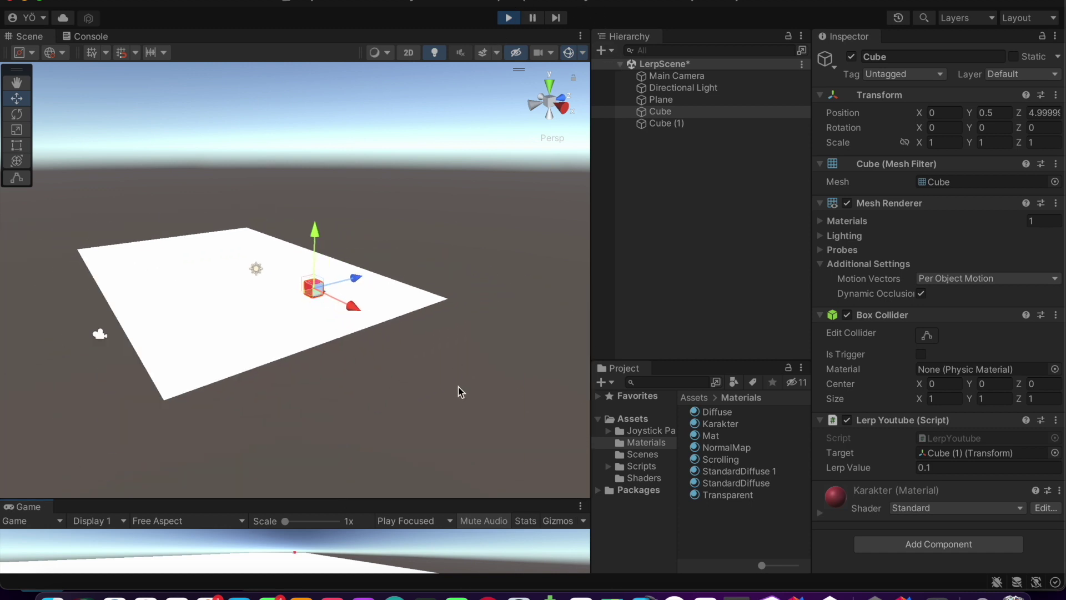
click(1050, 112)
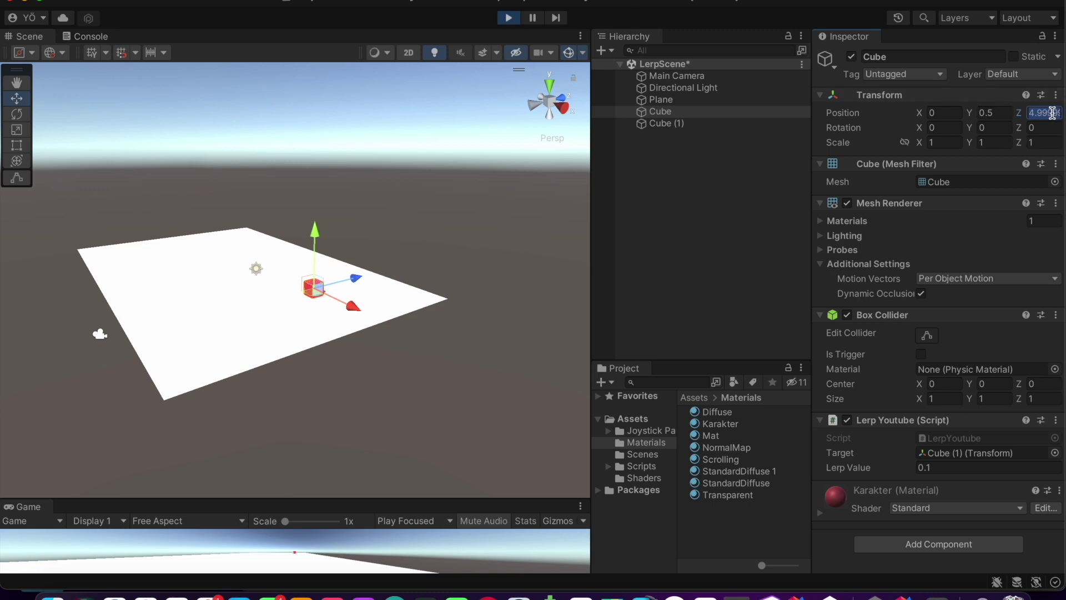
double_click(662, 110)
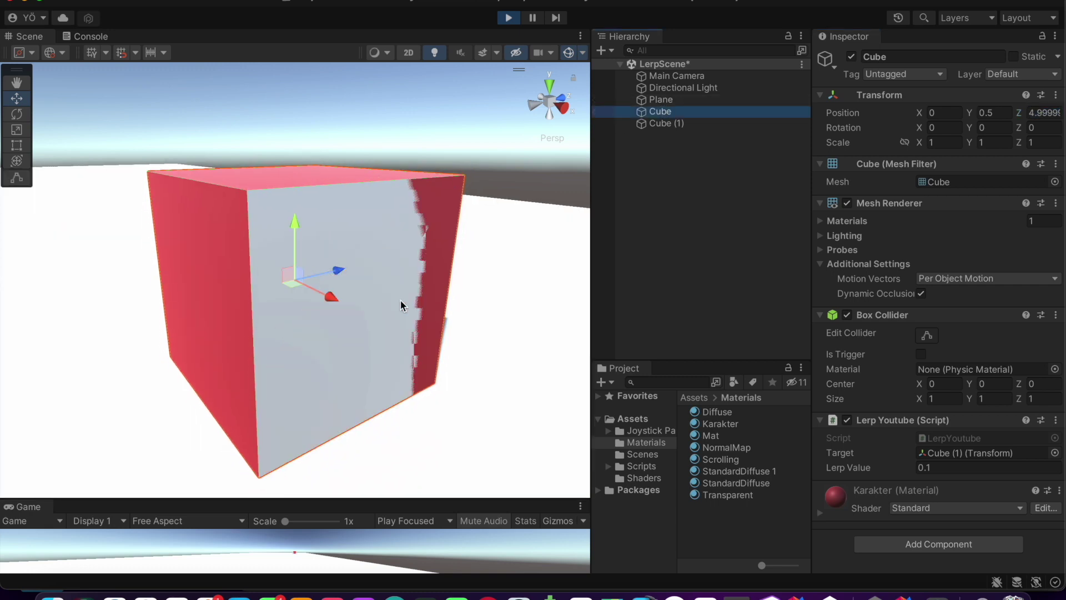
scroll(401, 300, down, 5)
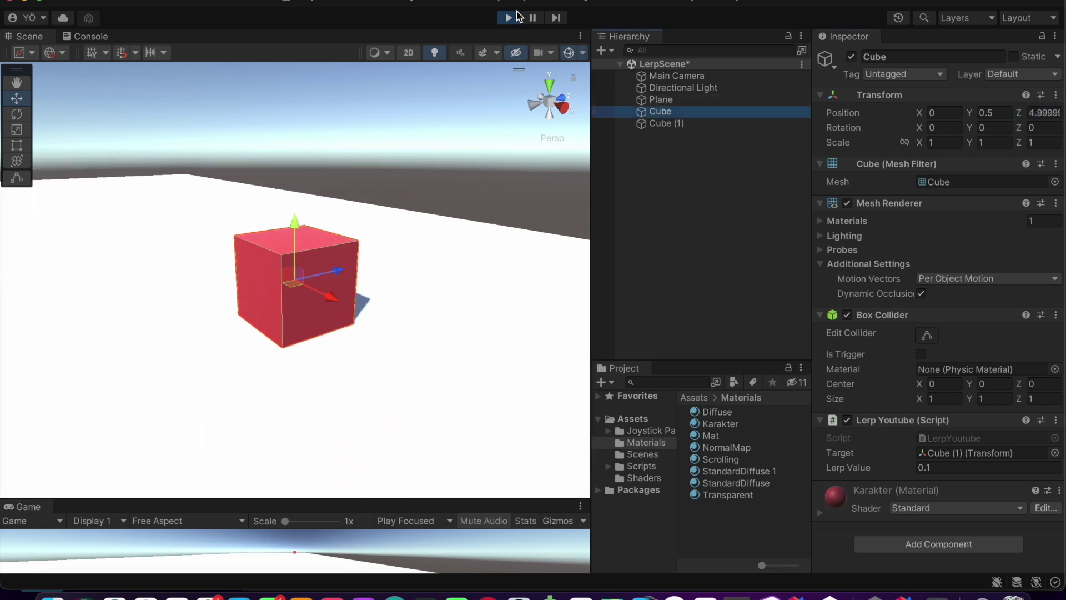
In Play mode, frame the red cube and drag it along Z toward the target.
click(509, 18)
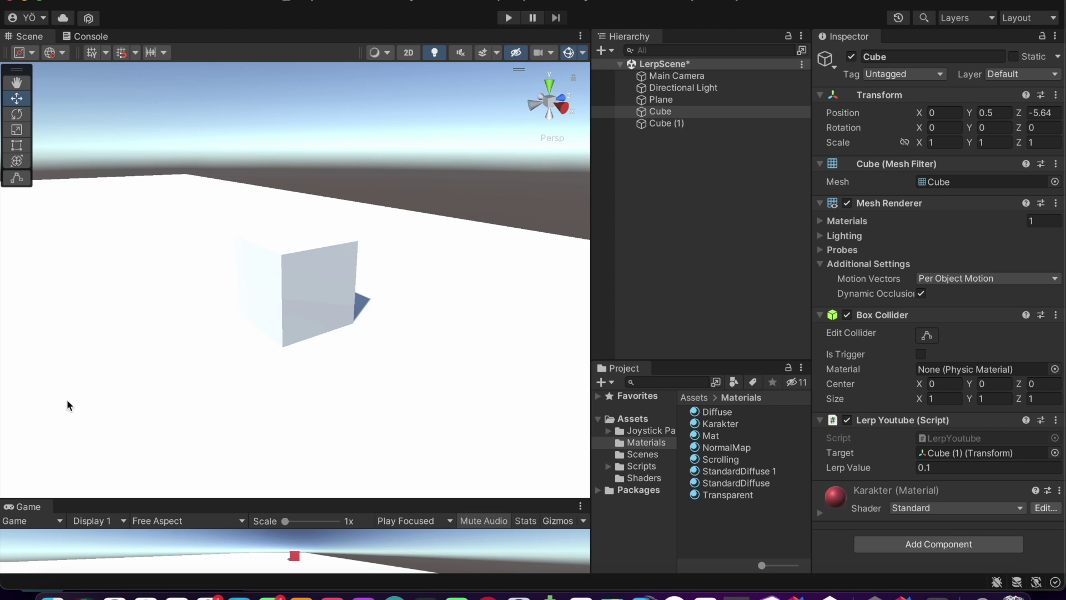
scroll(155, 360, down, 10)
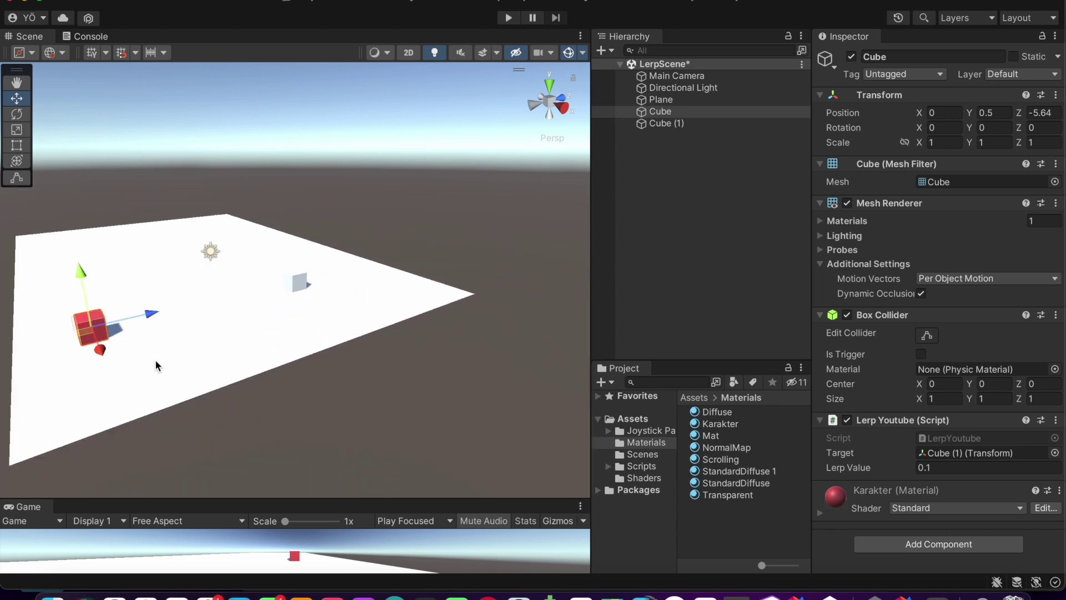
key(f)
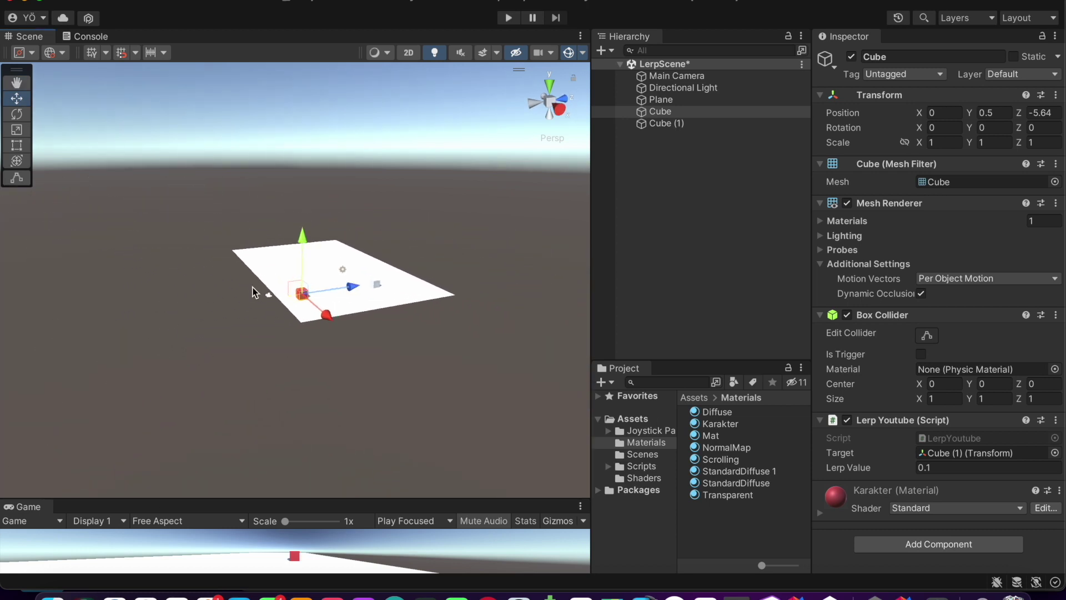
scroll(252, 287, up, 2)
scroll(252, 286, up, 2)
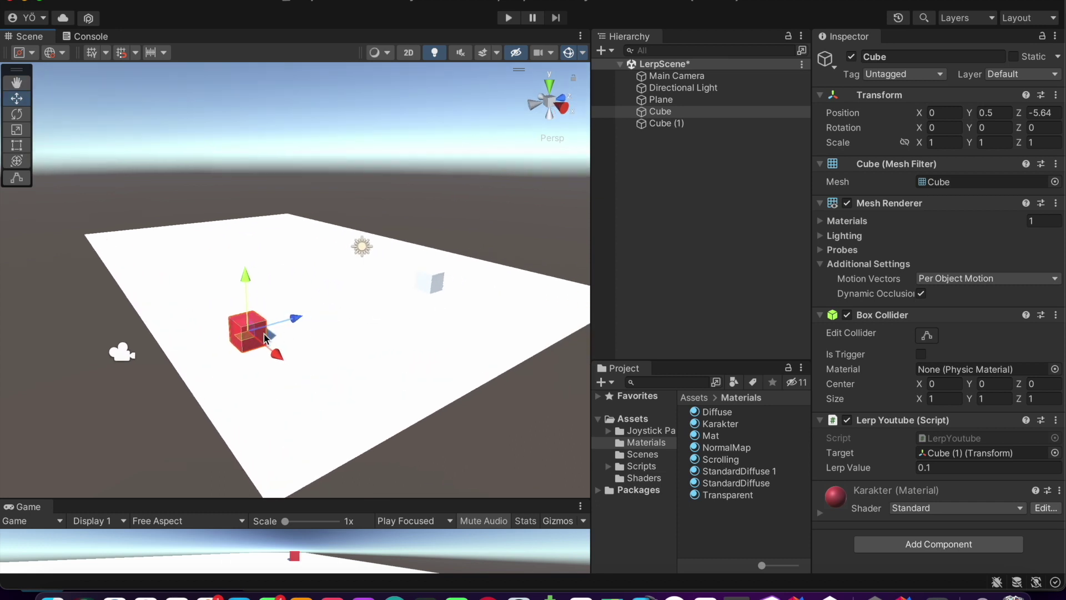
alt+drag(419, 293, 309, 294)
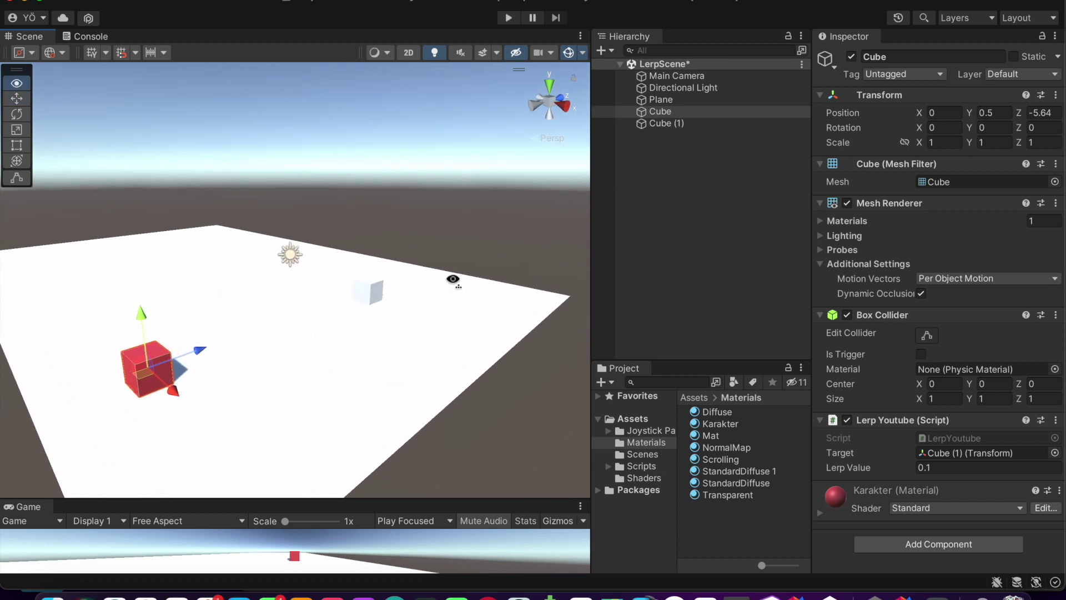
drag(302, 331, 572, 317)
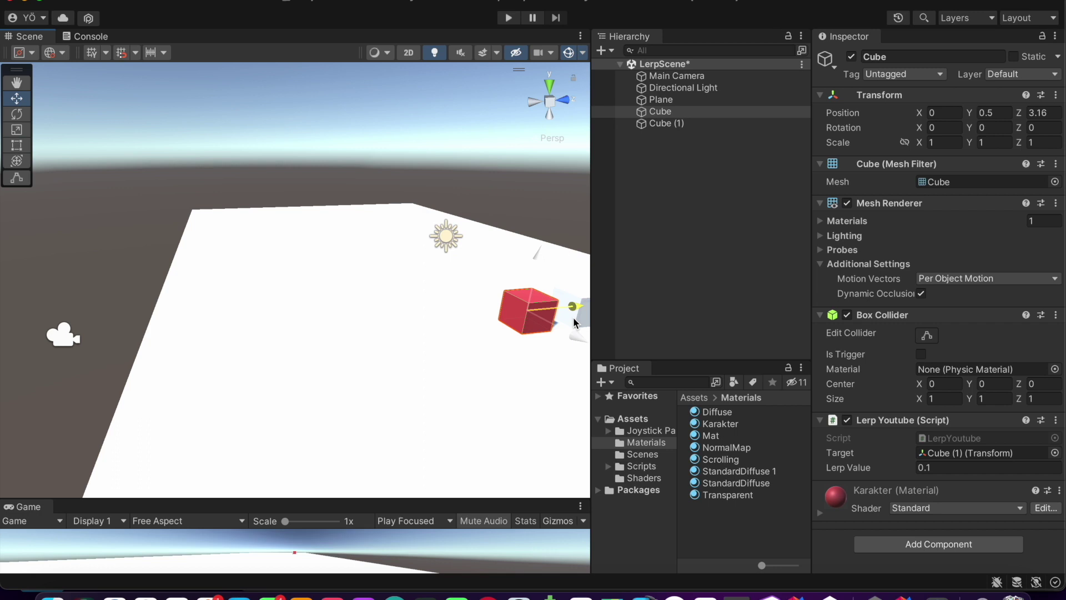
middle_drag(572, 317, 332, 311)
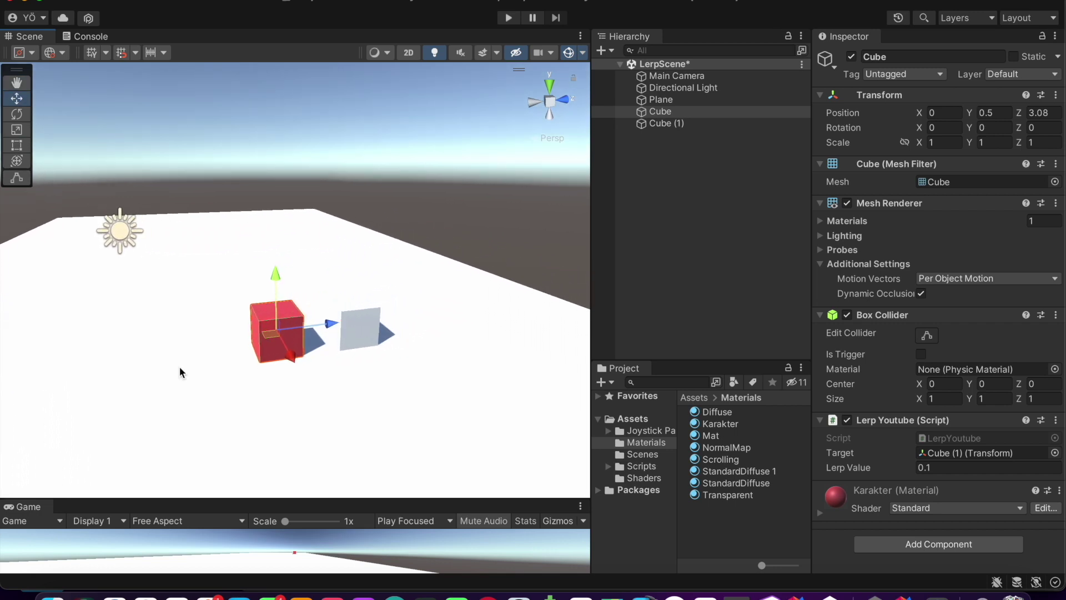
drag(332, 311, 387, 291)
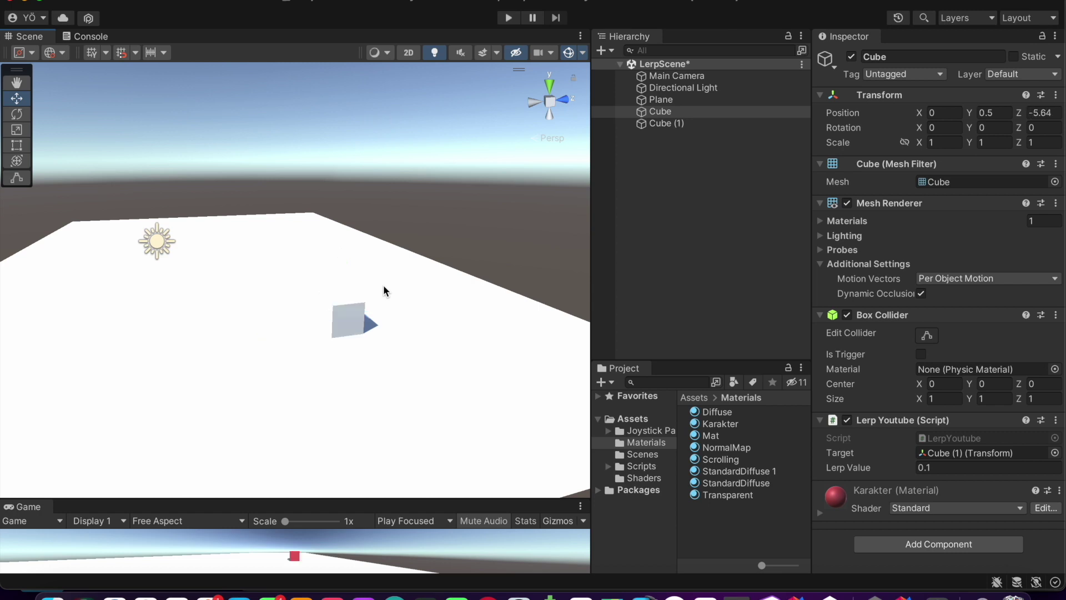
Orbit and zoom around the plane to watch the cube, then deselect it.
scroll(266, 386, down, 6)
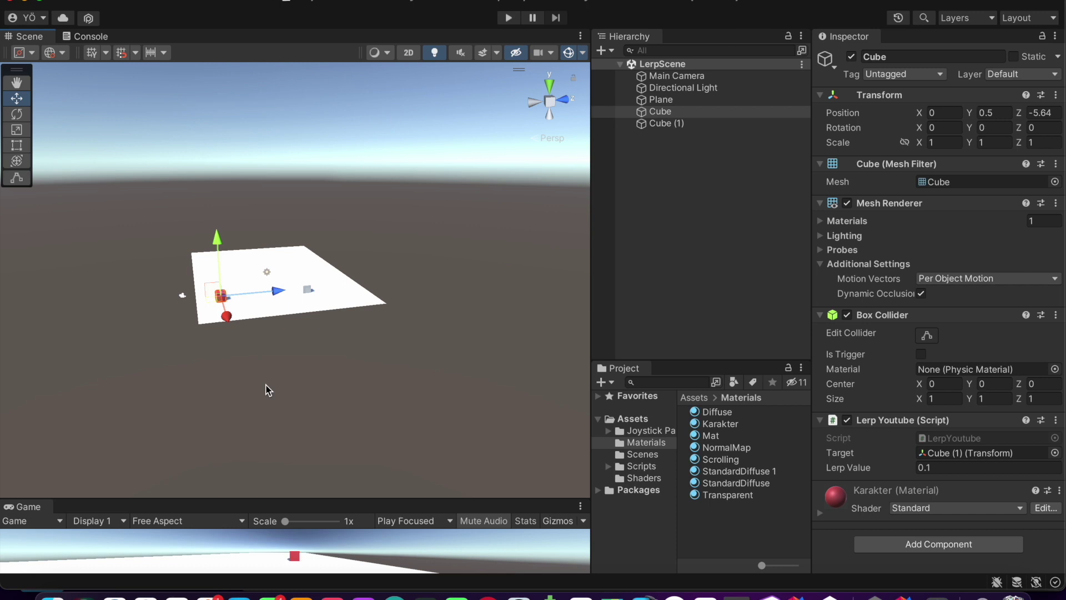
alt+drag(320, 287, 293, 285)
alt+right_drag(291, 285, 293, 309)
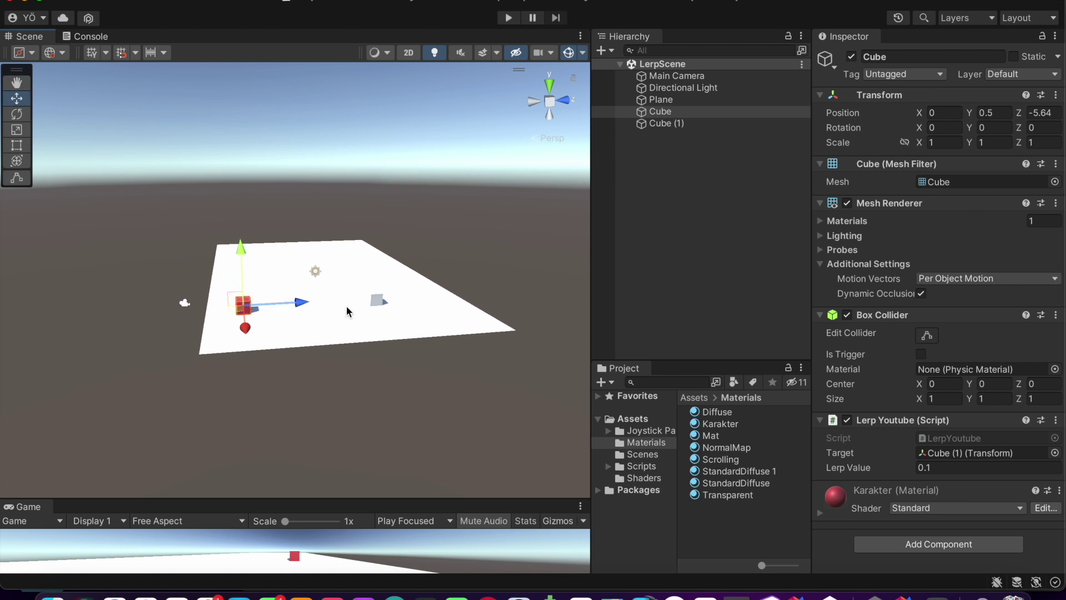
alt+scroll(339, 286, up, 2)
alt+scroll(338, 286, up, 2)
alt+scroll(338, 287, up, 3)
alt+scroll(337, 288, up, 3)
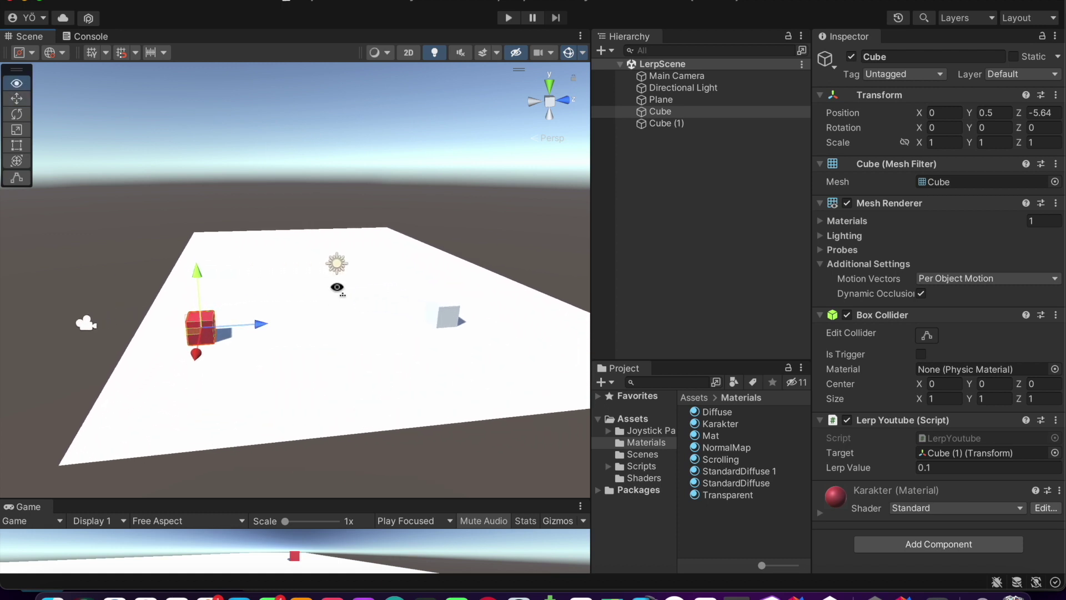
alt+drag(337, 287, 305, 298)
click(348, 185)
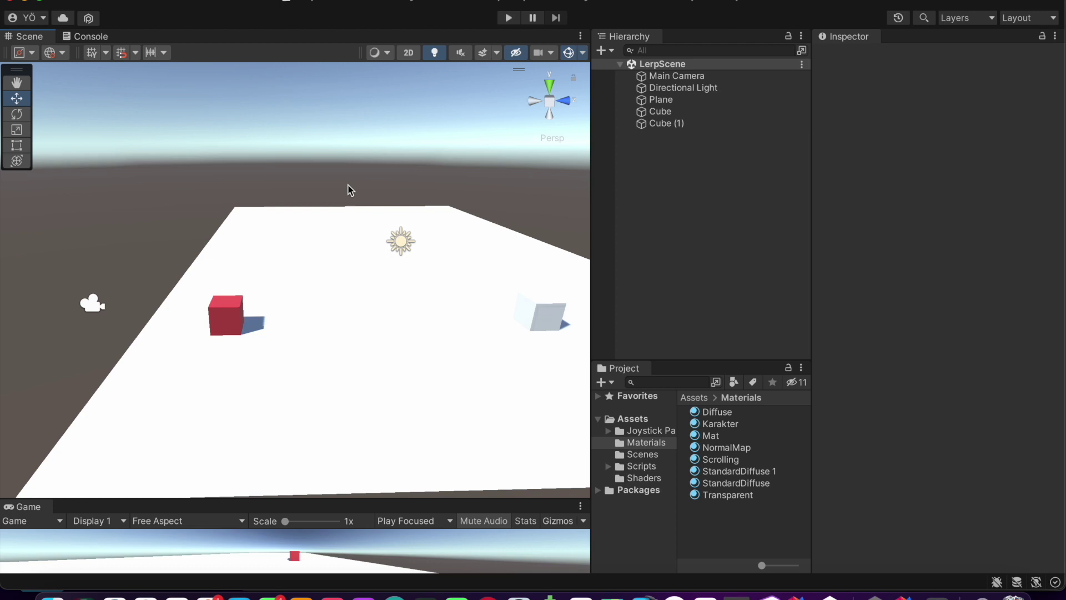
Run another play test, stop it, and select the red Cube.
click(503, 21)
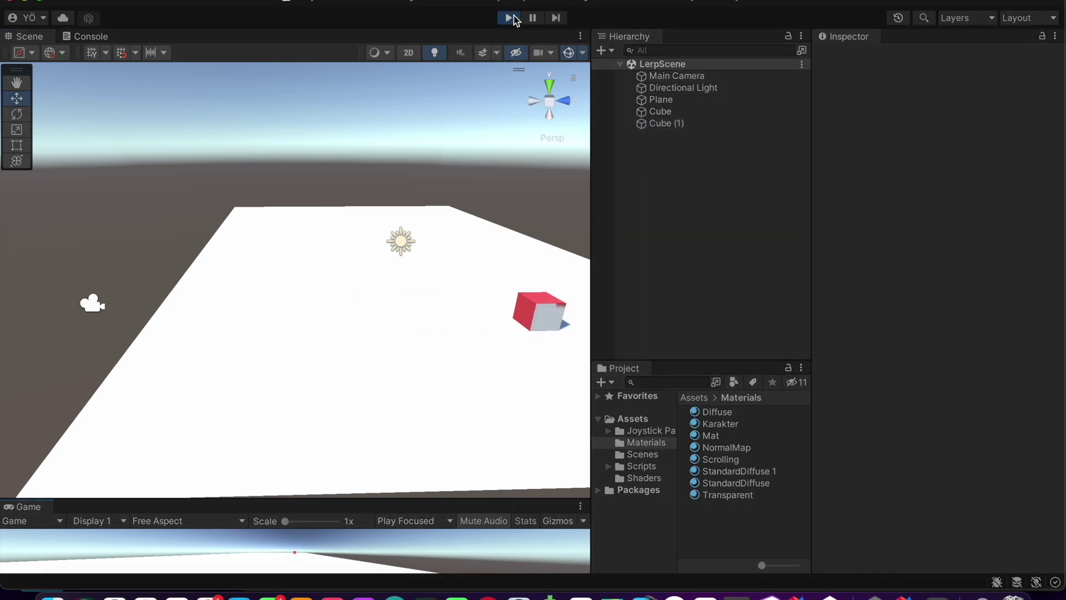
click(514, 16)
click(664, 111)
Set the Cube's Lerp Value to 4, play-test it, and confirm the value.
click(963, 468)
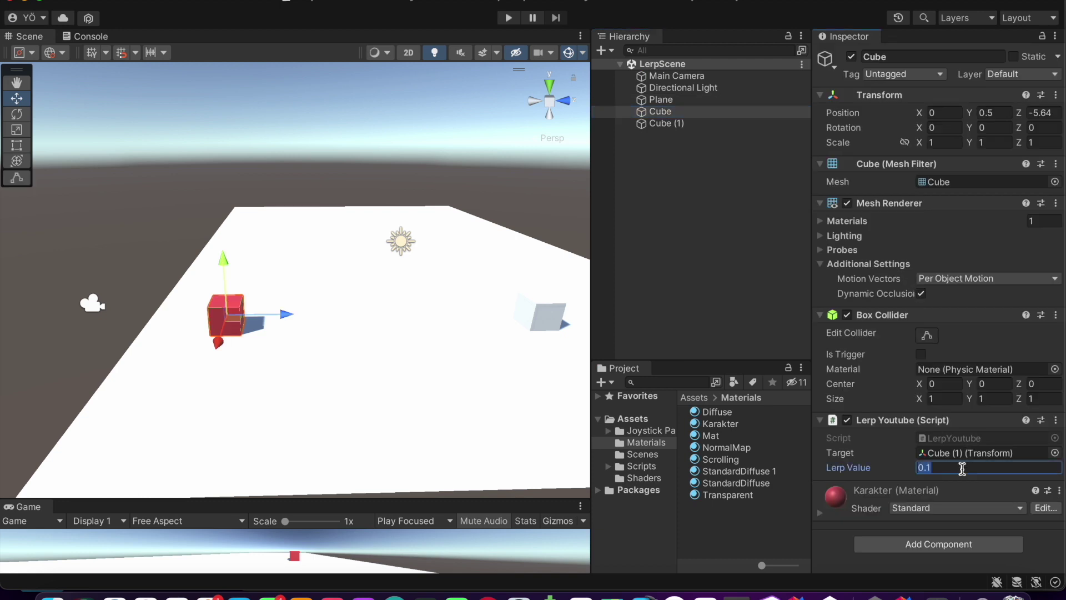
text(4)
click(502, 19)
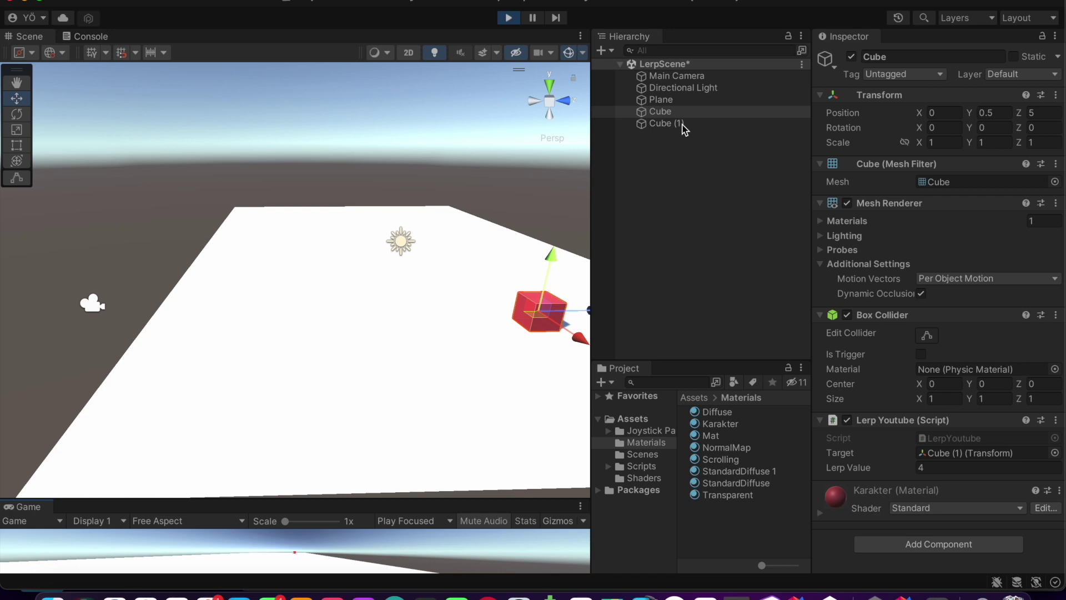
click(514, 20)
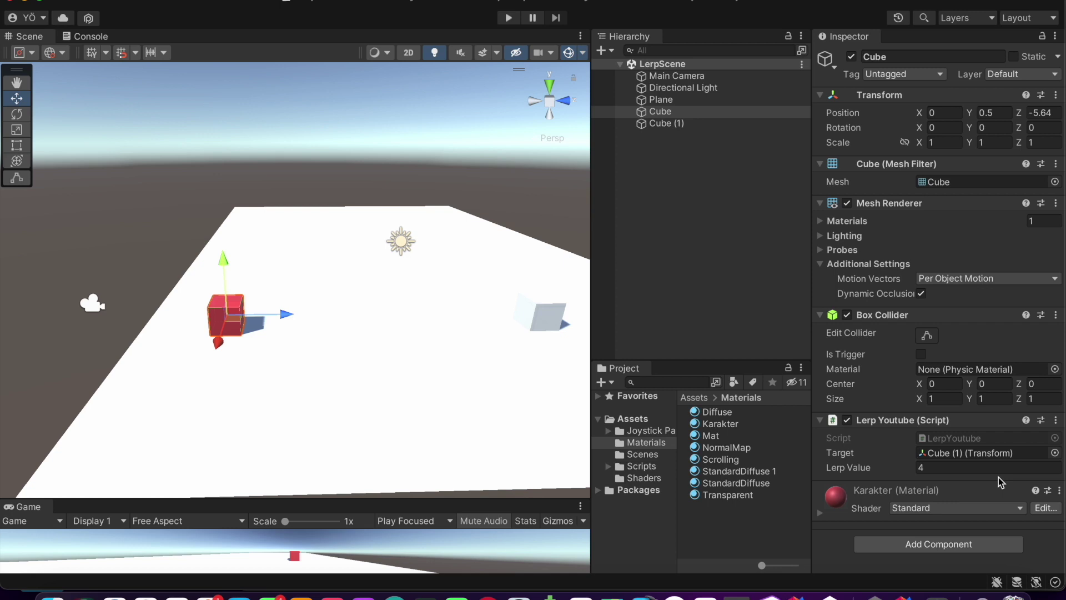
click(996, 469)
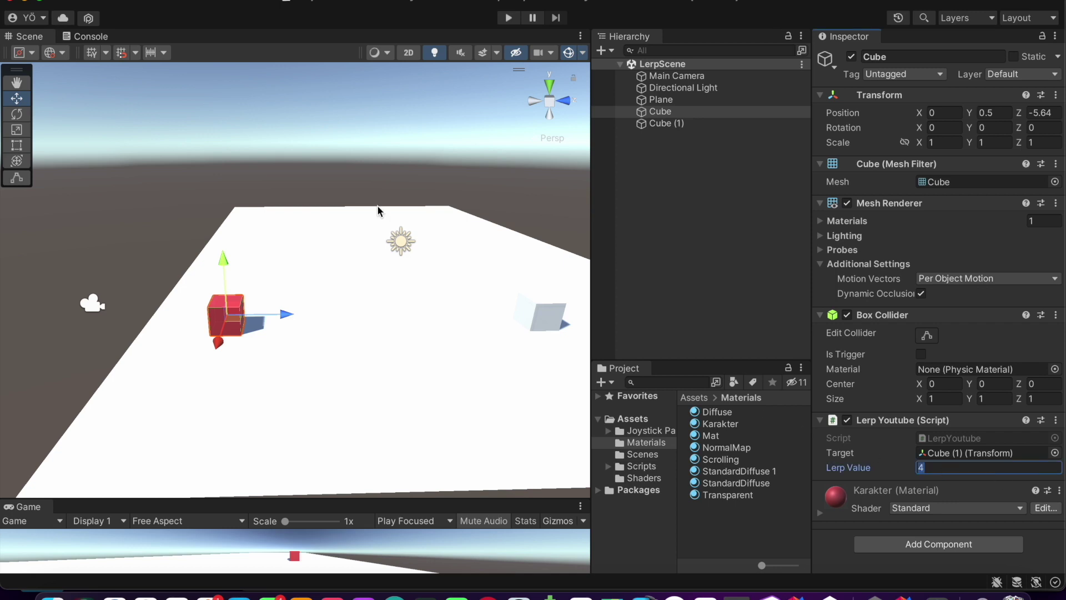
key(Return)
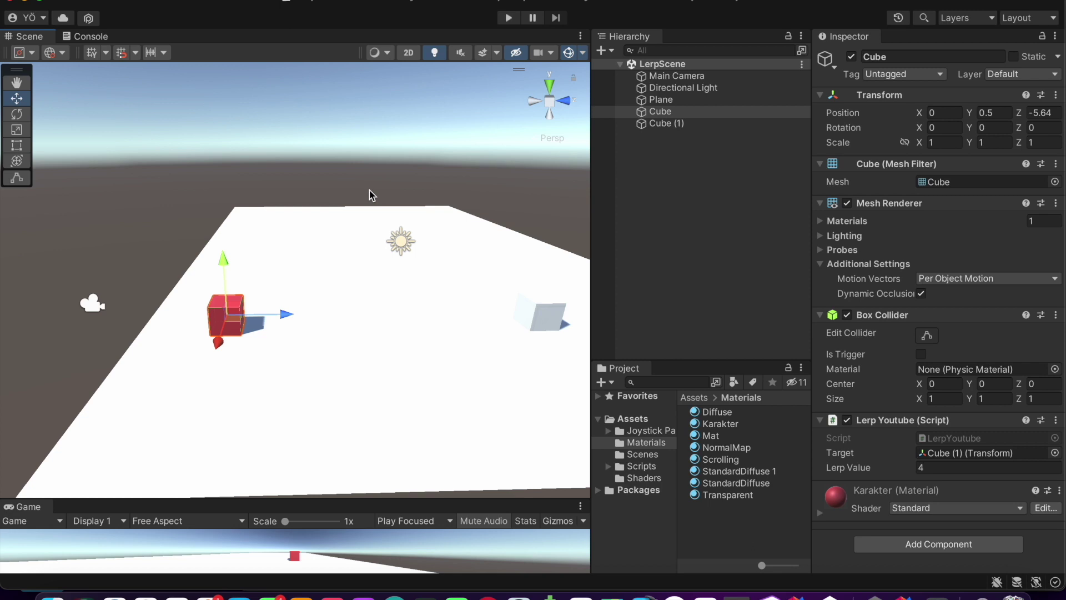